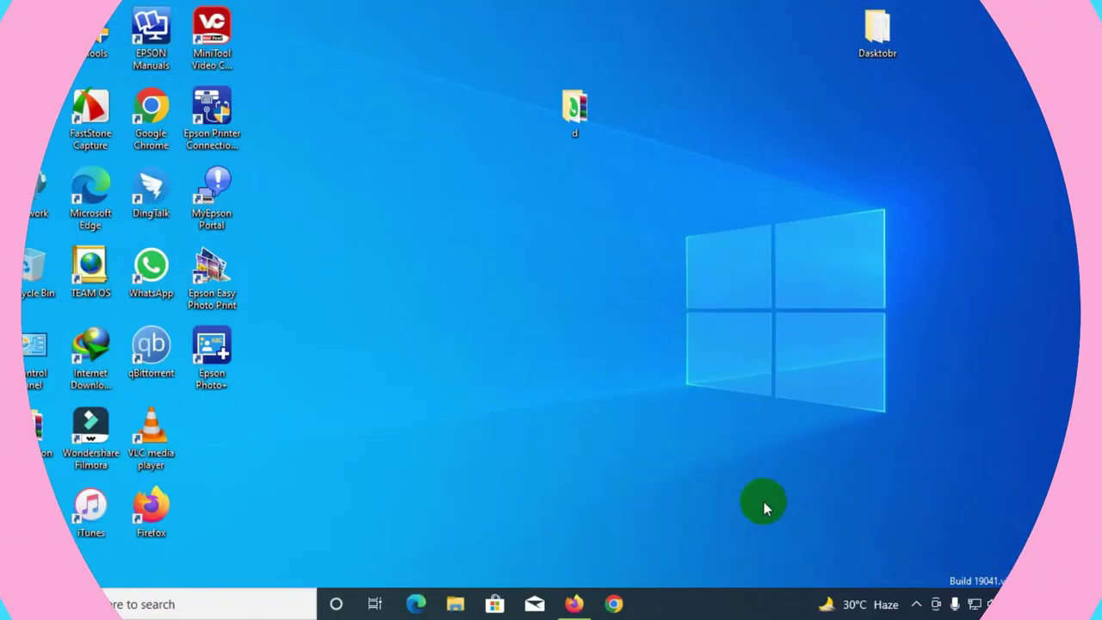
Step: Open Windows Security and bring up the Virus & threat protection settings
{"action": "left_click", "coordinate": [916, 604]}
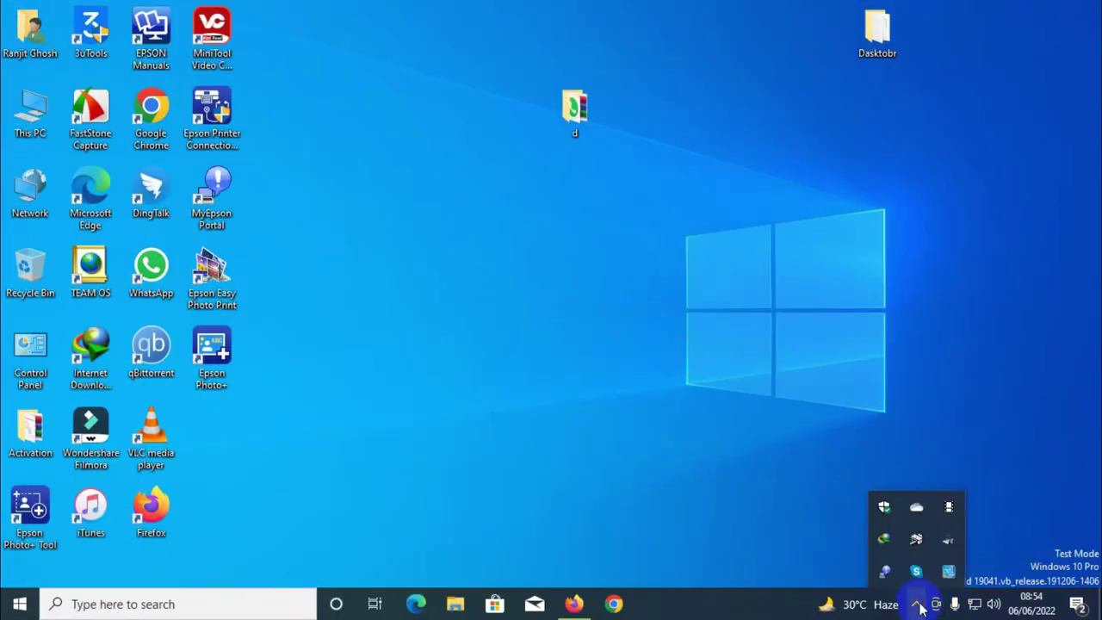
{"action": "left_click", "coordinate": [884, 511]}
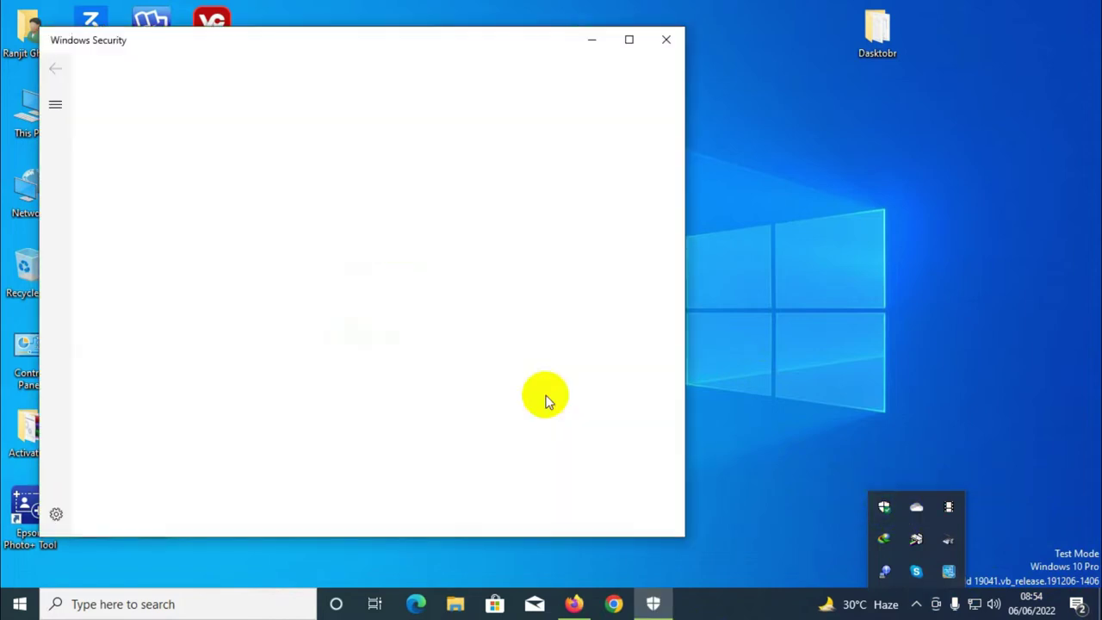
{"action": "left_click_drag", "start_coordinate": [283, 41], "coordinate": [431, 42]}
{"action": "left_click", "coordinate": [290, 264]}
{"action": "scroll", "coordinate": [357, 362], "scroll_direction": "down", "scroll_amount": 3}
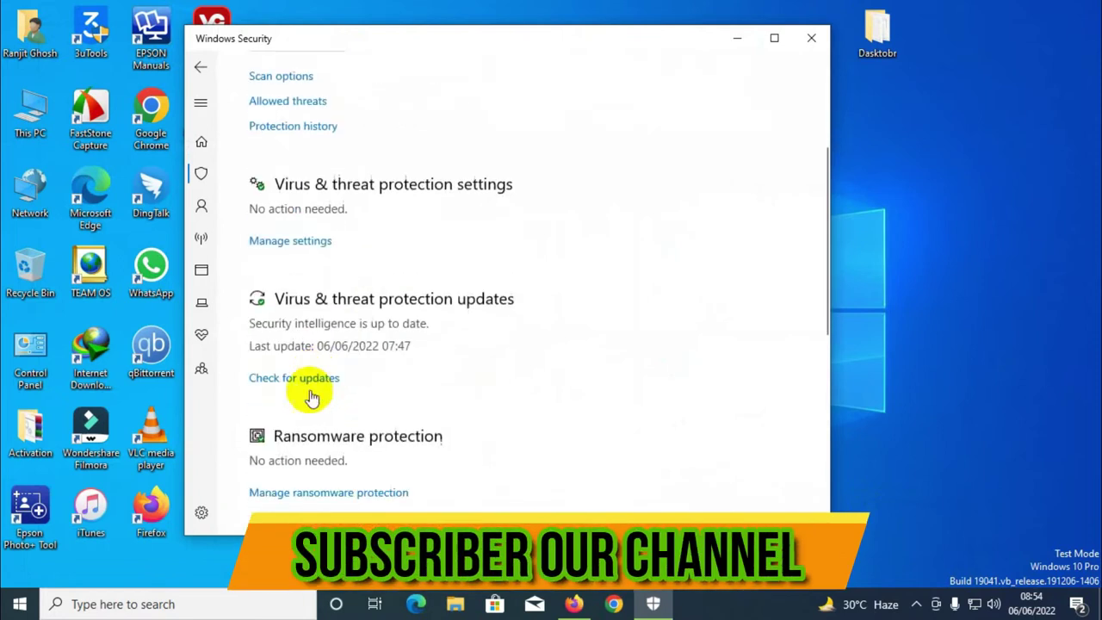
{"action": "left_click", "coordinate": [288, 241]}
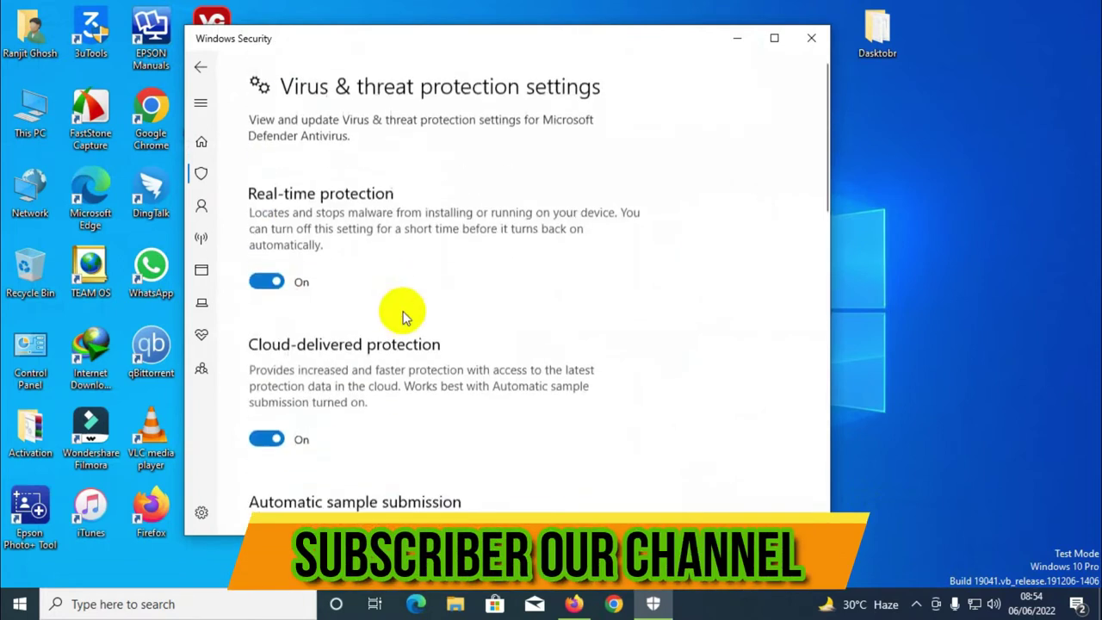
Step: Turn off real-time protection, cloud-delivered protection and automatic sample submission, and minimize the Windows Security window
{"action": "left_click", "coordinate": [289, 287]}
{"action": "left_click", "coordinate": [260, 454]}
{"action": "scroll", "coordinate": [271, 426], "scroll_direction": "down", "scroll_amount": 4}
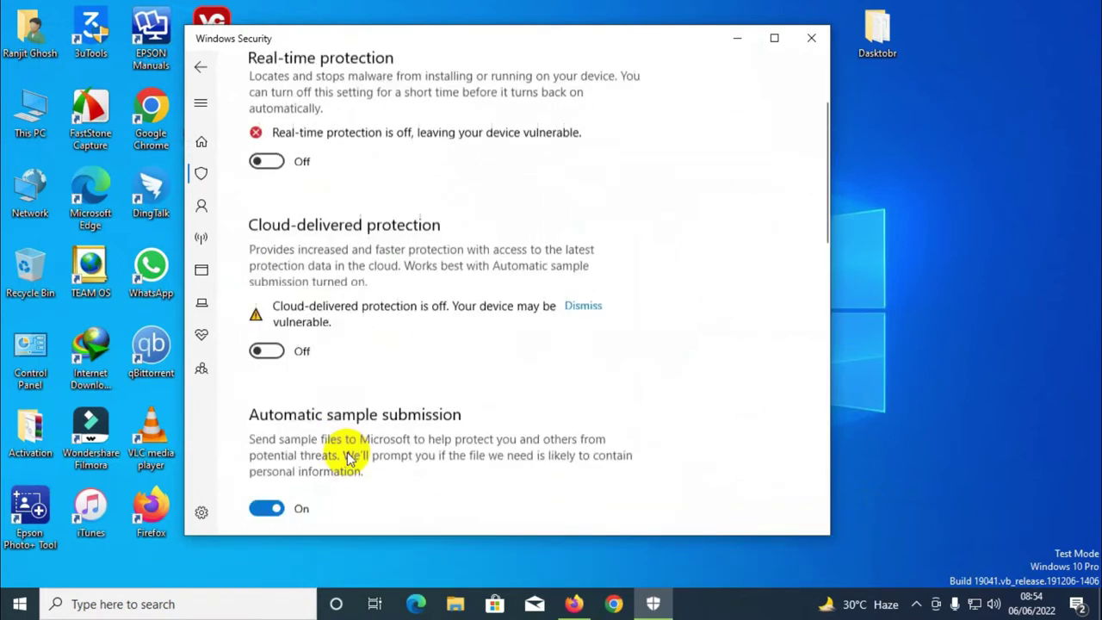
{"action": "left_click", "coordinate": [266, 354]}
{"action": "scroll", "coordinate": [288, 428], "scroll_direction": "down", "scroll_amount": 3}
{"action": "left_click", "coordinate": [266, 323]}
{"action": "scroll", "coordinate": [315, 393], "scroll_direction": "down", "scroll_amount": 4}
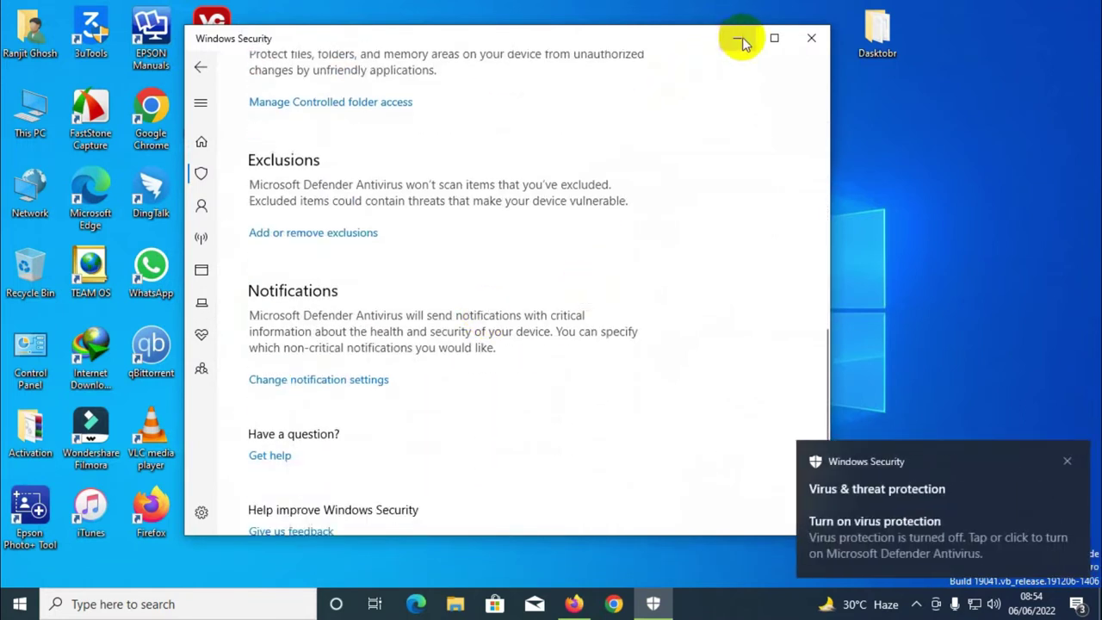
{"action": "left_click", "coordinate": [737, 37]}
Step: Open the desktop folder d and view the contents of WINDOWS 10 ACTIVATOR.rar, closing the archive again
{"action": "right_click", "coordinate": [686, 275]}
{"action": "left_click", "coordinate": [723, 322]}
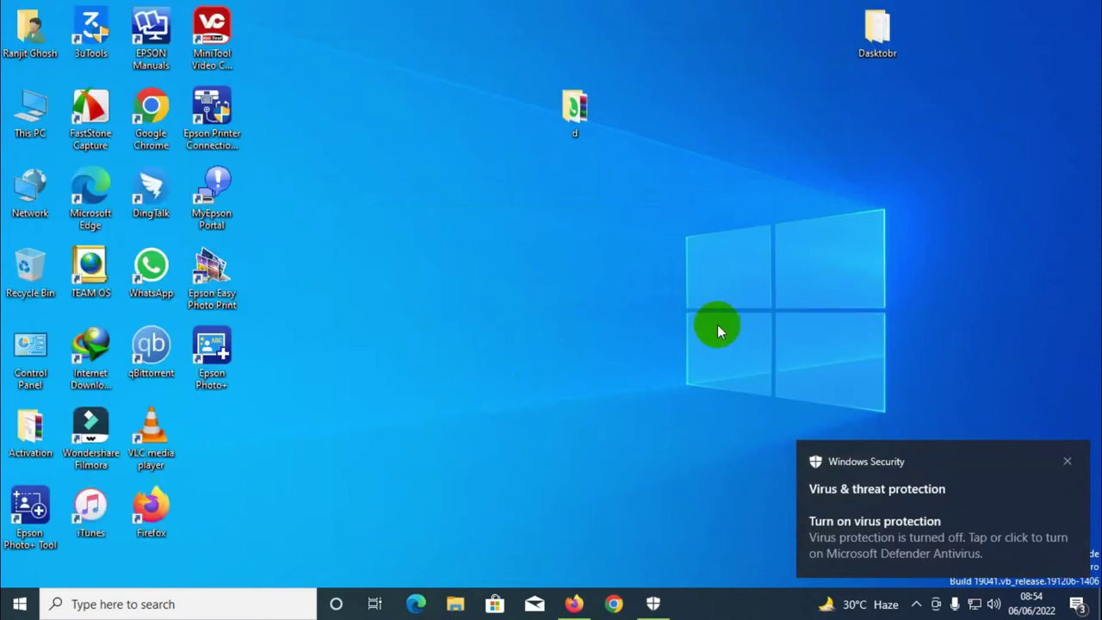
{"action": "double_click", "coordinate": [575, 107]}
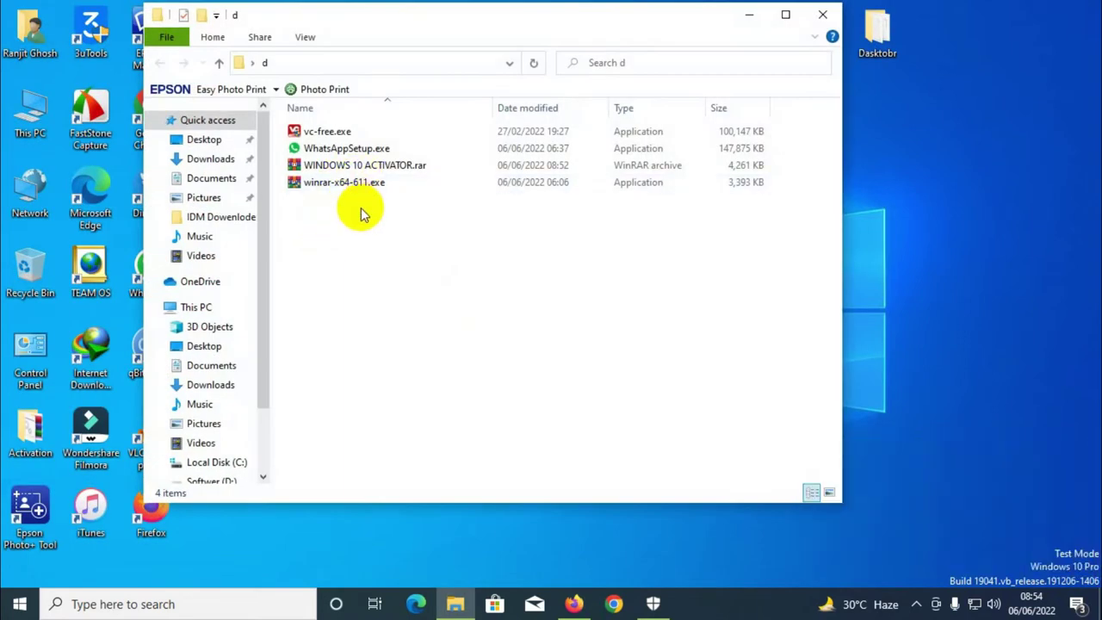
{"action": "double_click", "coordinate": [349, 165]}
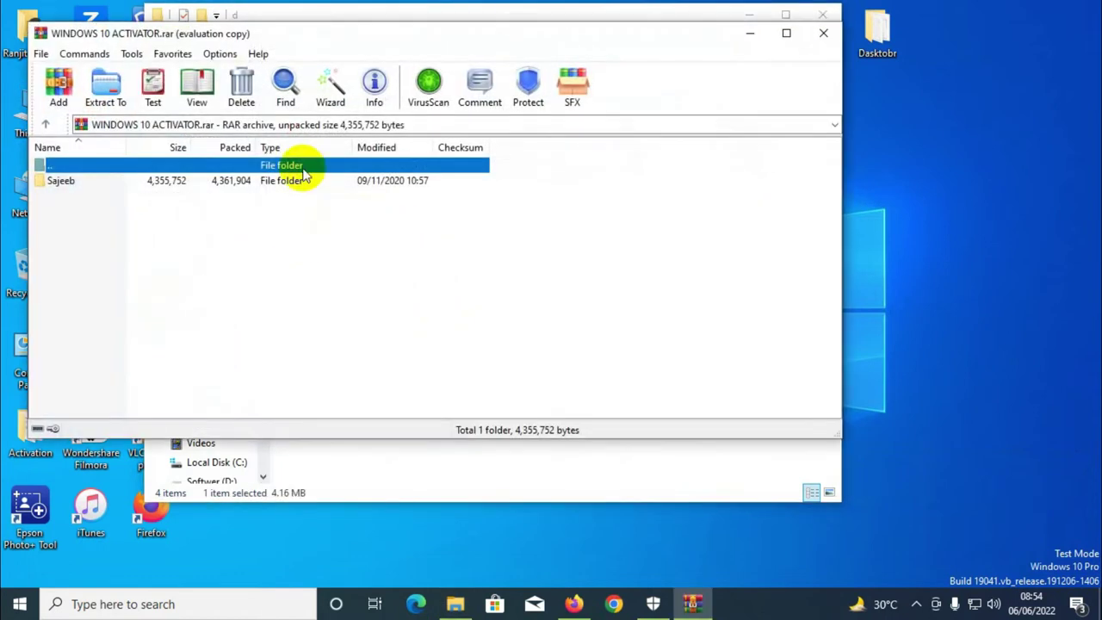
{"action": "left_click", "coordinate": [823, 34]}
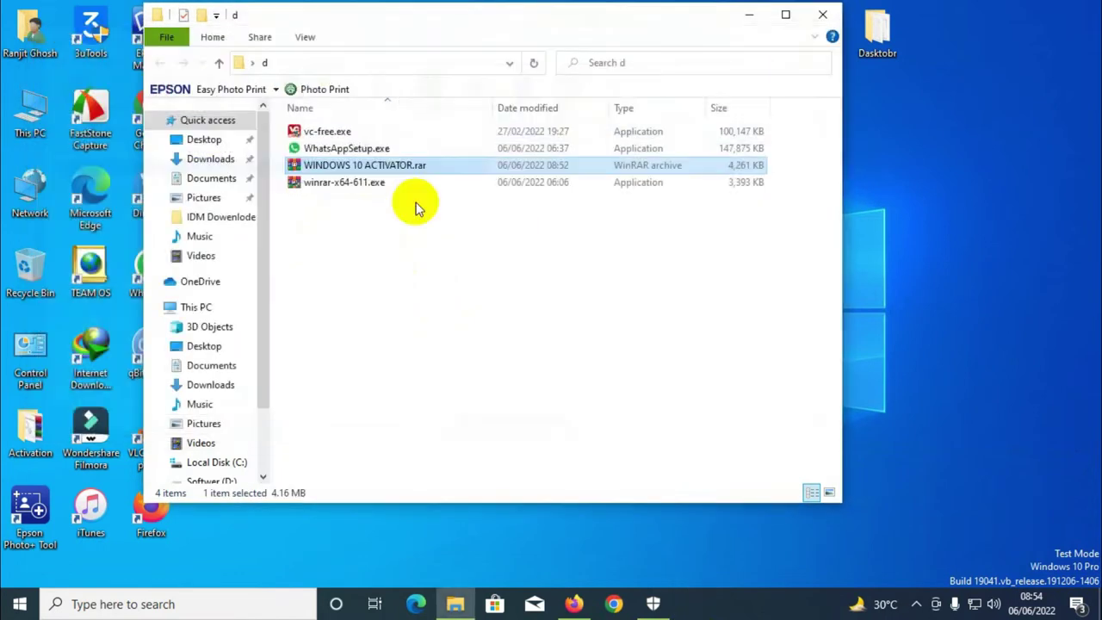
Step: Extract WINDOWS 10 ACTIVATOR.rar into its own WINDOWS 10 ACTIVATOR folder, supplying the archive password
{"action": "right_click", "coordinate": [377, 169]}
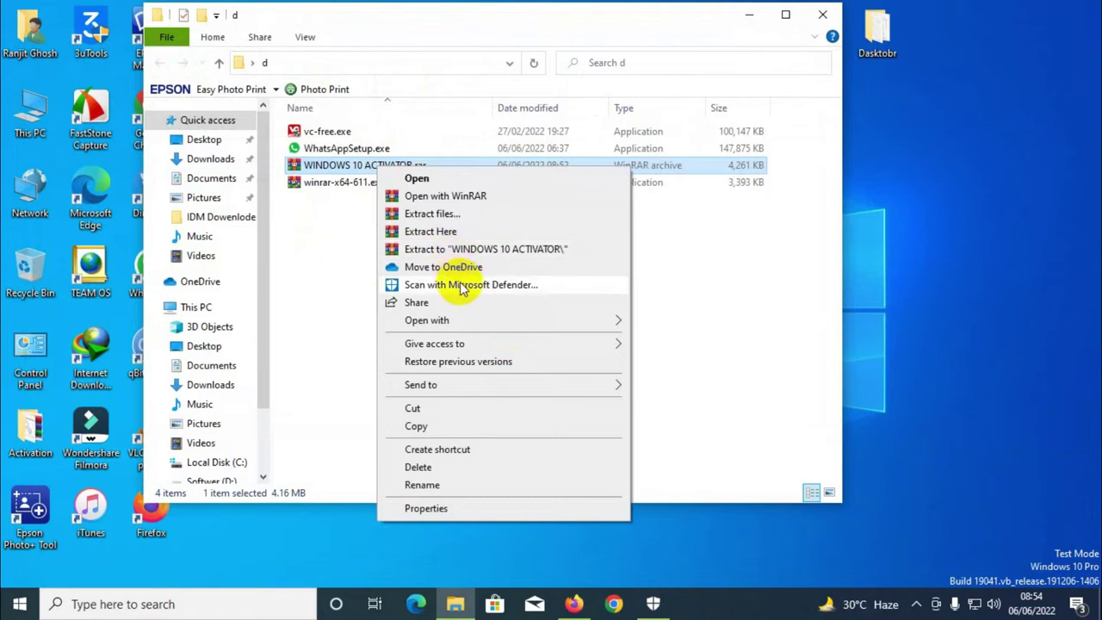
{"action": "left_click", "coordinate": [451, 249]}
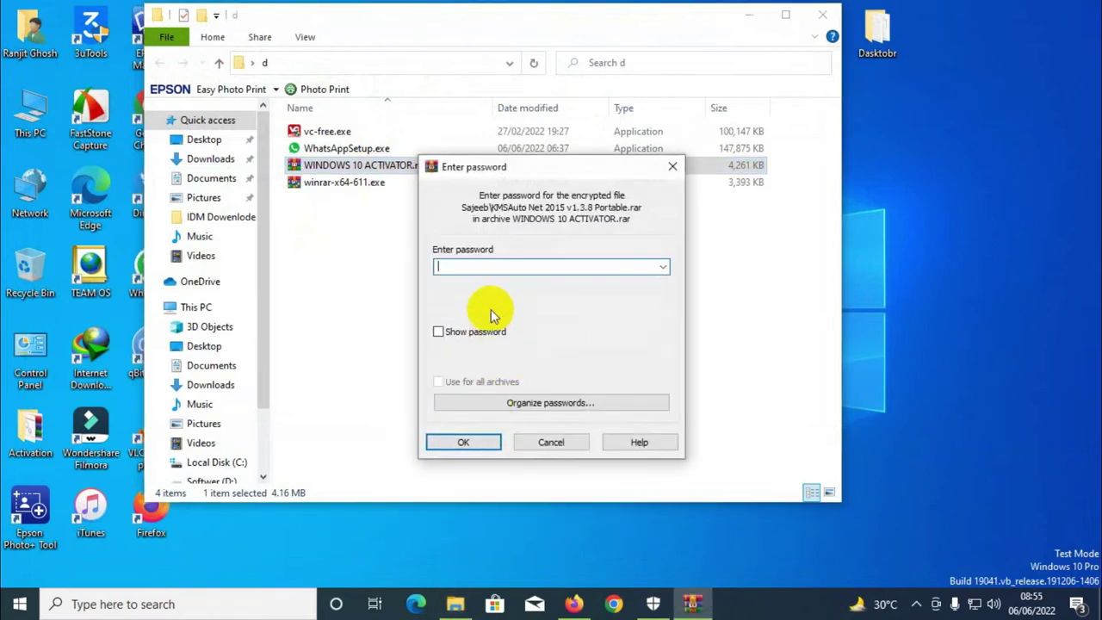
{"action": "key", "text": "Return"}
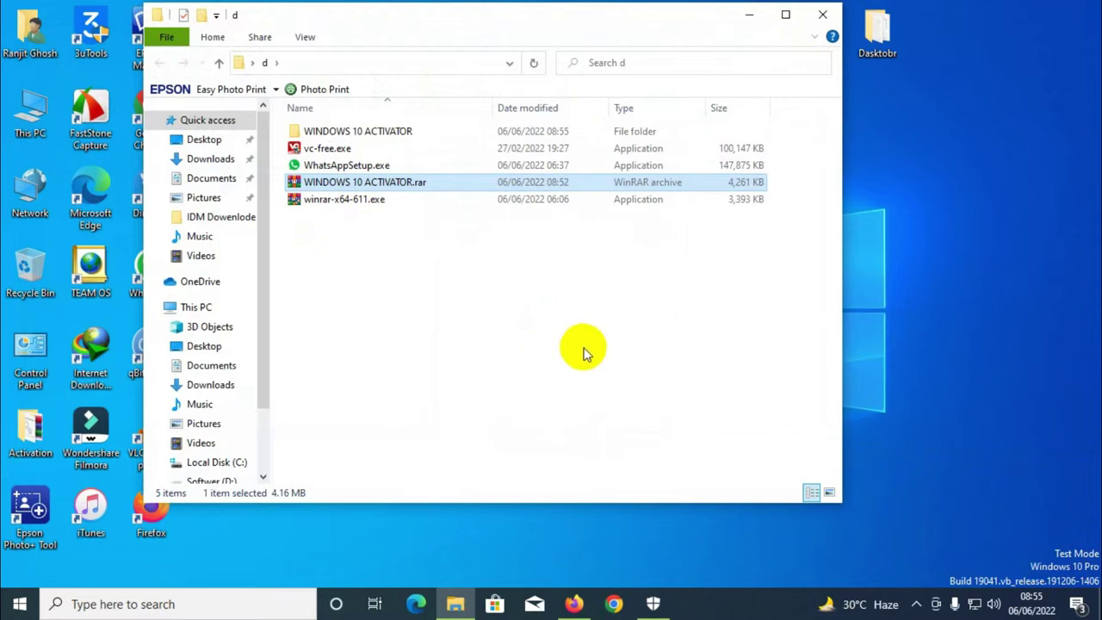
Step: In the subfolder of the extracted WINDOWS 10 ACTIVATOR folder, extract both archives together into a KMSCleaner v2.2 Portable folder
{"action": "double_click", "coordinate": [336, 134]}
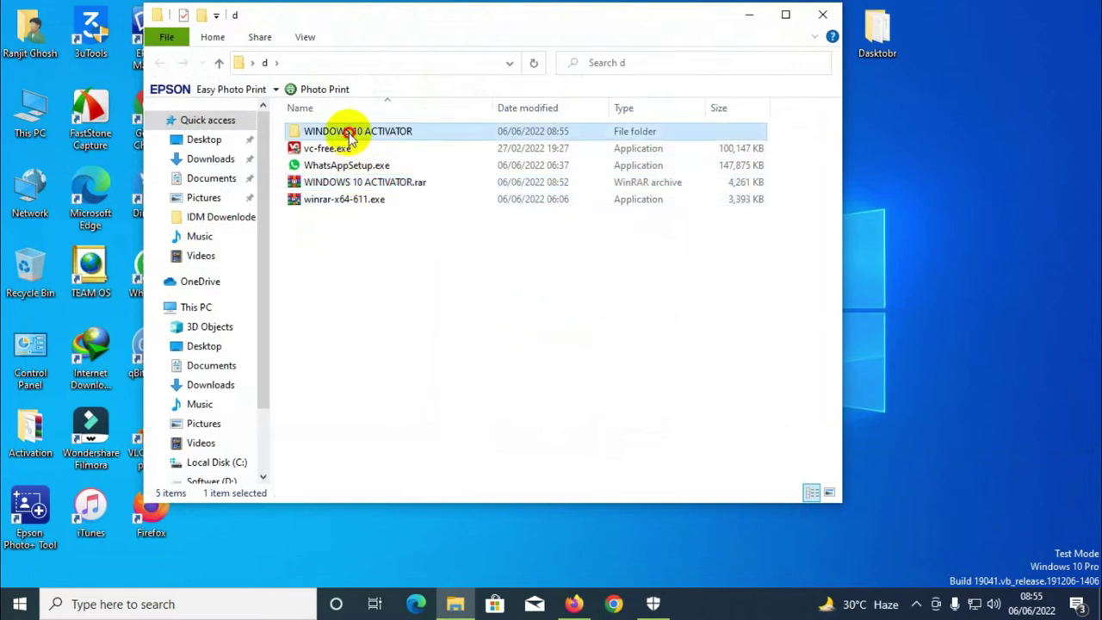
{"action": "double_click", "coordinate": [322, 133]}
{"action": "left_click_drag", "start_coordinate": [368, 196], "coordinate": [330, 134]}
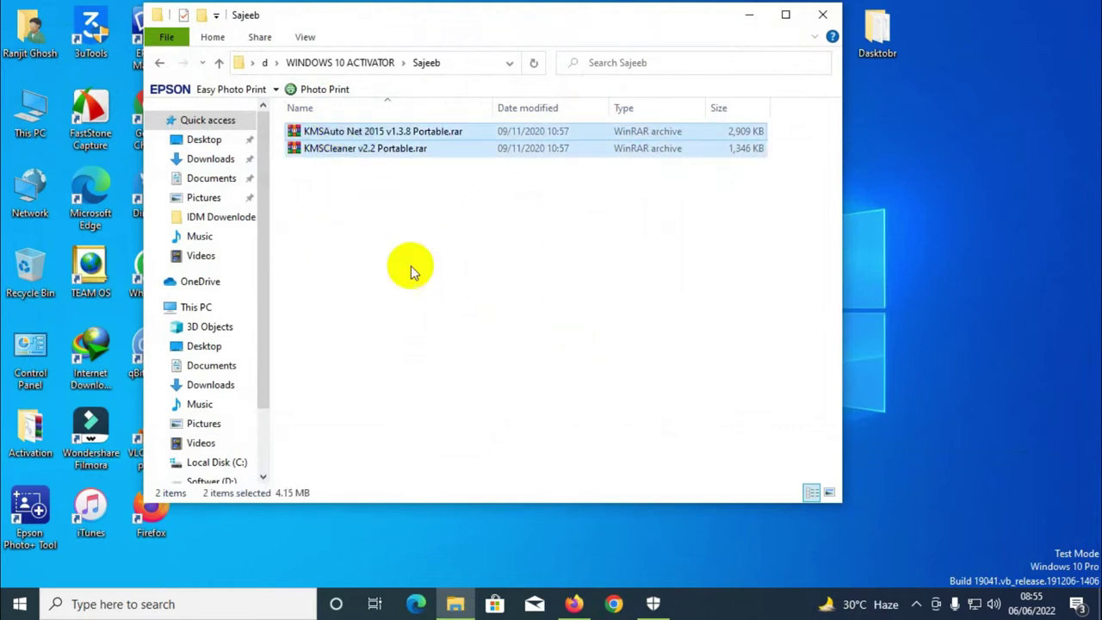
{"action": "right_click", "coordinate": [343, 147]}
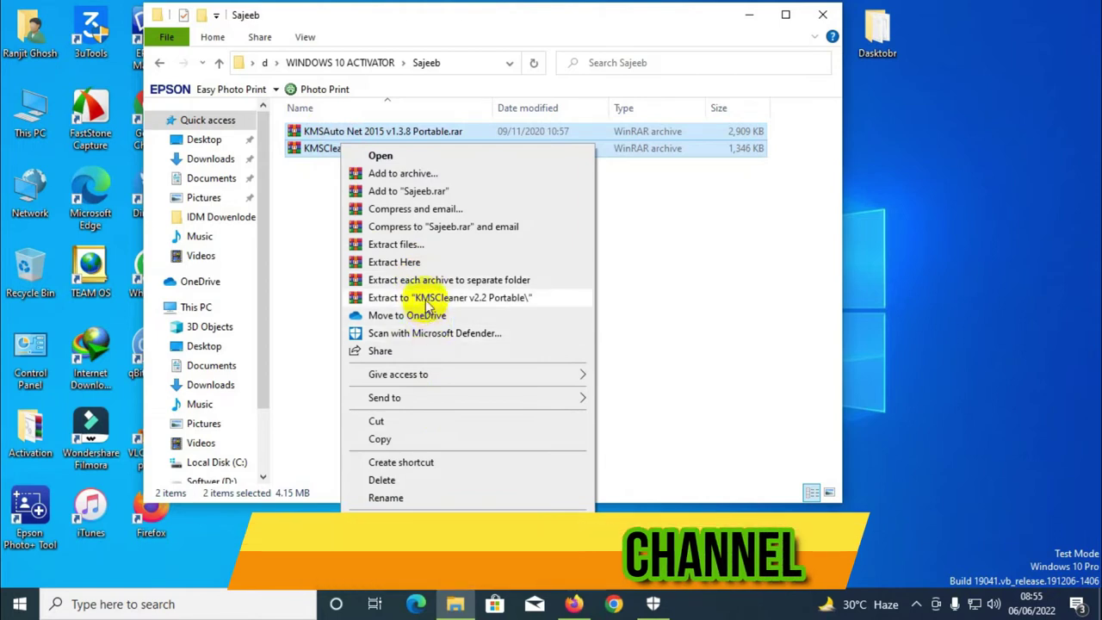
{"action": "left_click", "coordinate": [421, 299]}
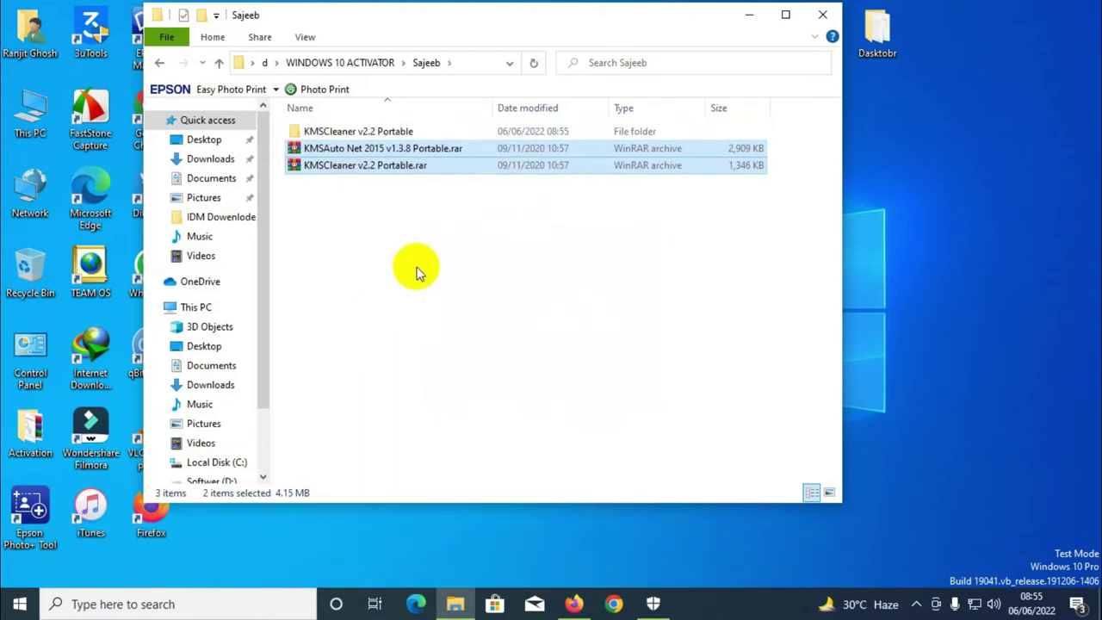
Step: Extract only KMSAuto Net 2015 v1.3.8 Portable.rar into a folder with the archive's own name
{"action": "left_click", "coordinate": [416, 272]}
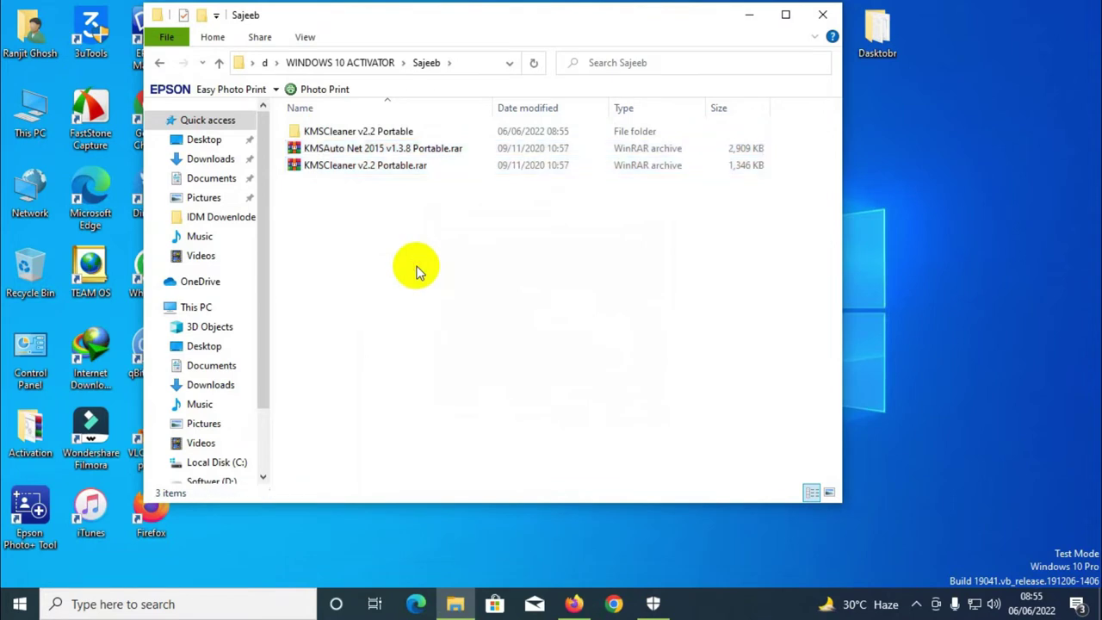
{"action": "right_click", "coordinate": [358, 153]}
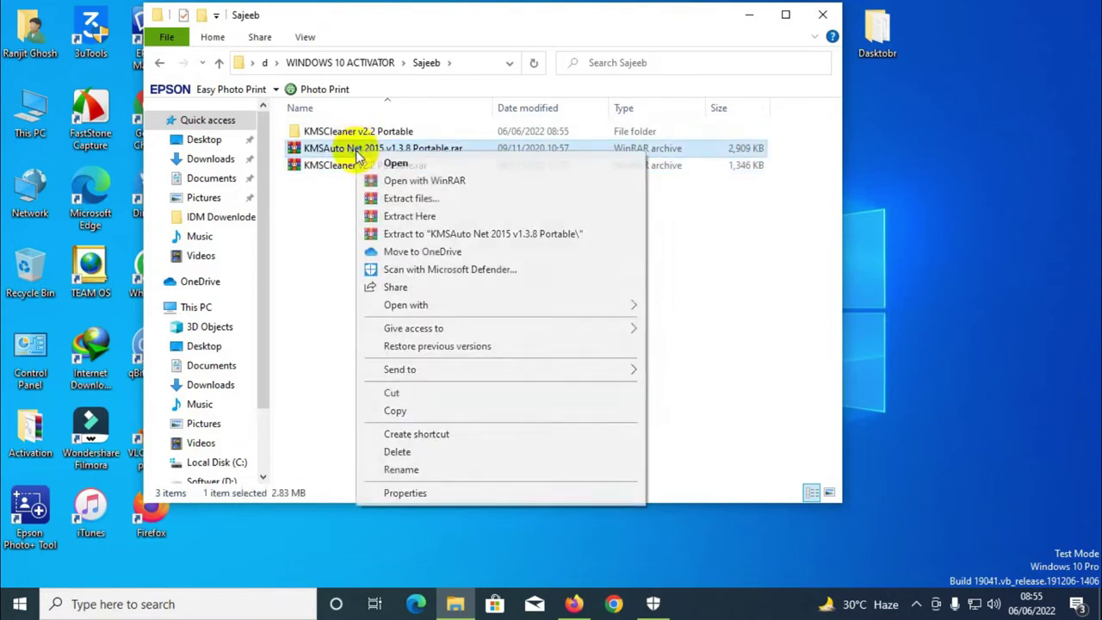
{"action": "left_click", "coordinate": [398, 234]}
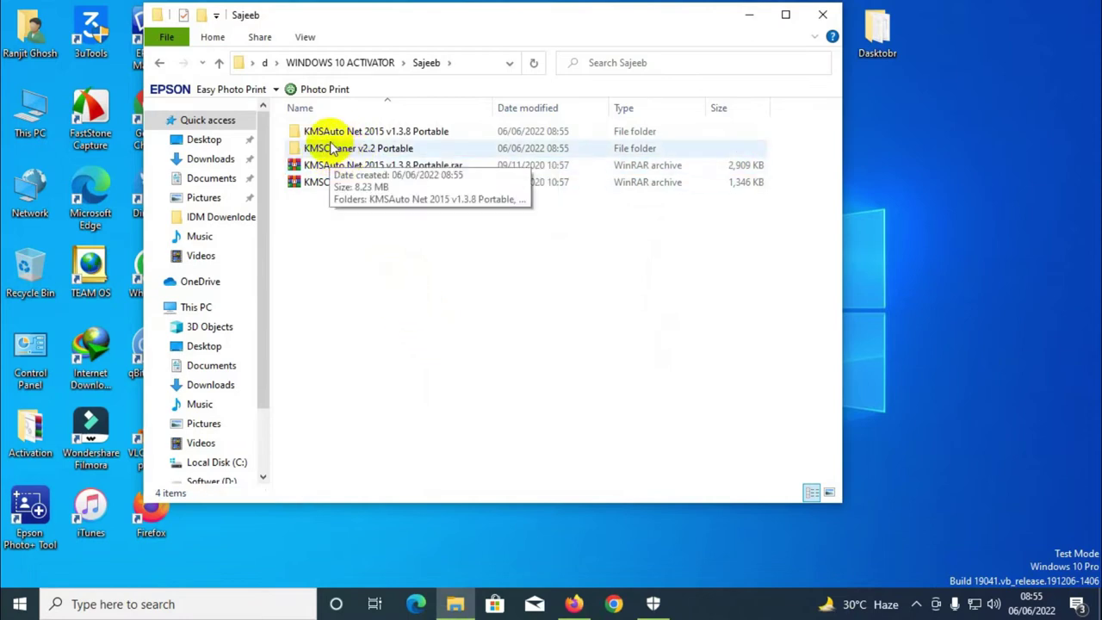
Step: Run KMSCleaner_x64.exe from the nested KMSCleaner v2.2 Portable folder, delete the KMS service and clear the system, and close the tool
{"action": "double_click", "coordinate": [345, 149]}
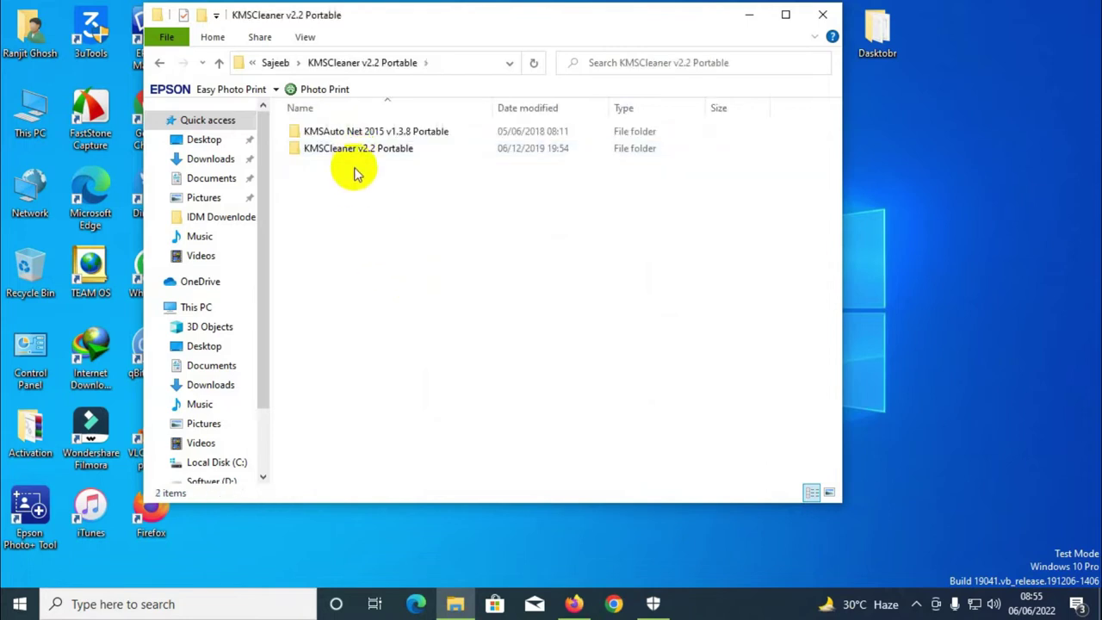
{"action": "double_click", "coordinate": [362, 160]}
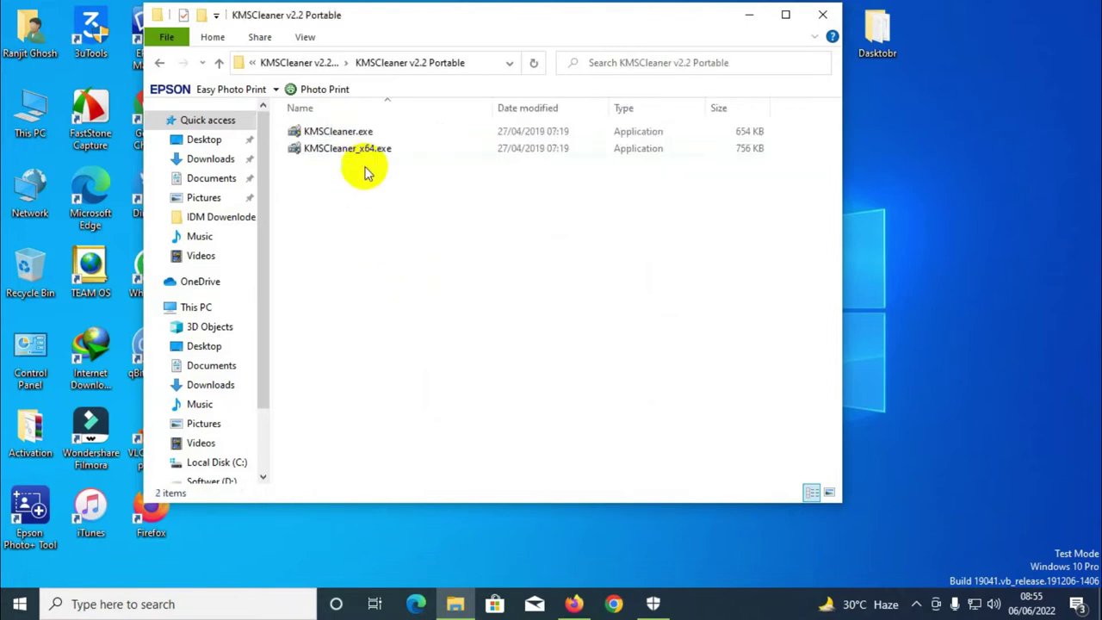
{"action": "double_click", "coordinate": [350, 148]}
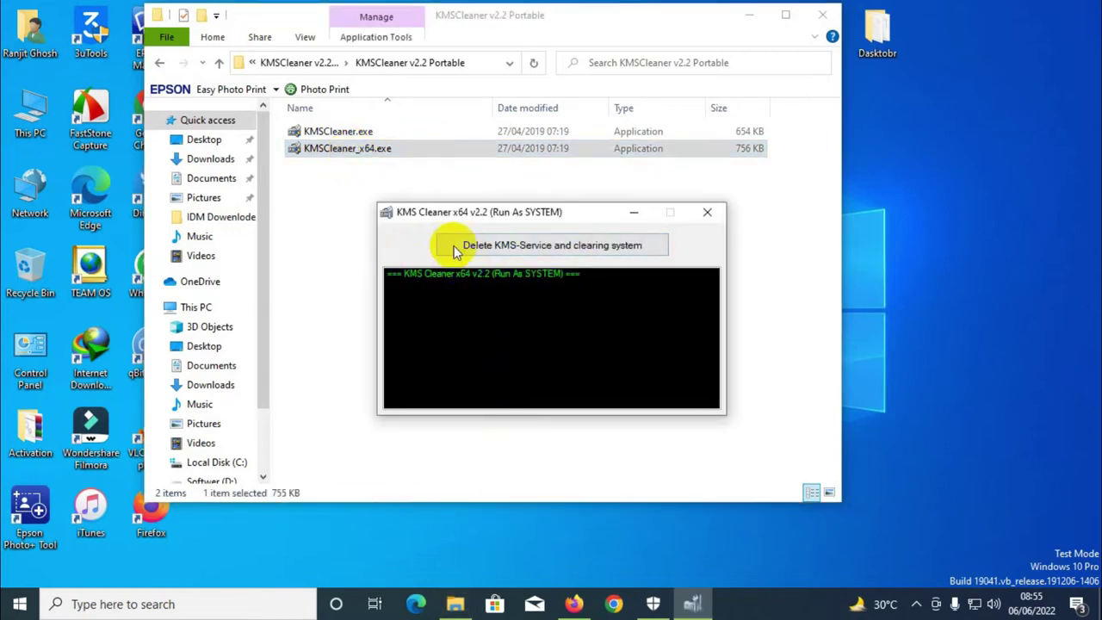
{"action": "left_click", "coordinate": [492, 248]}
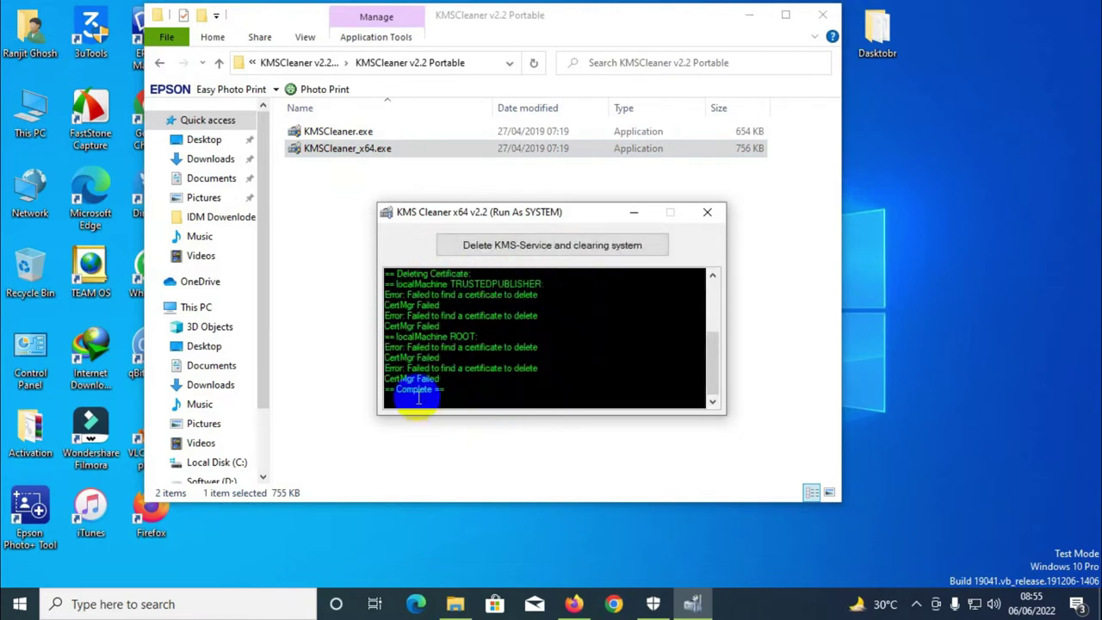
{"action": "left_click", "coordinate": [707, 213]}
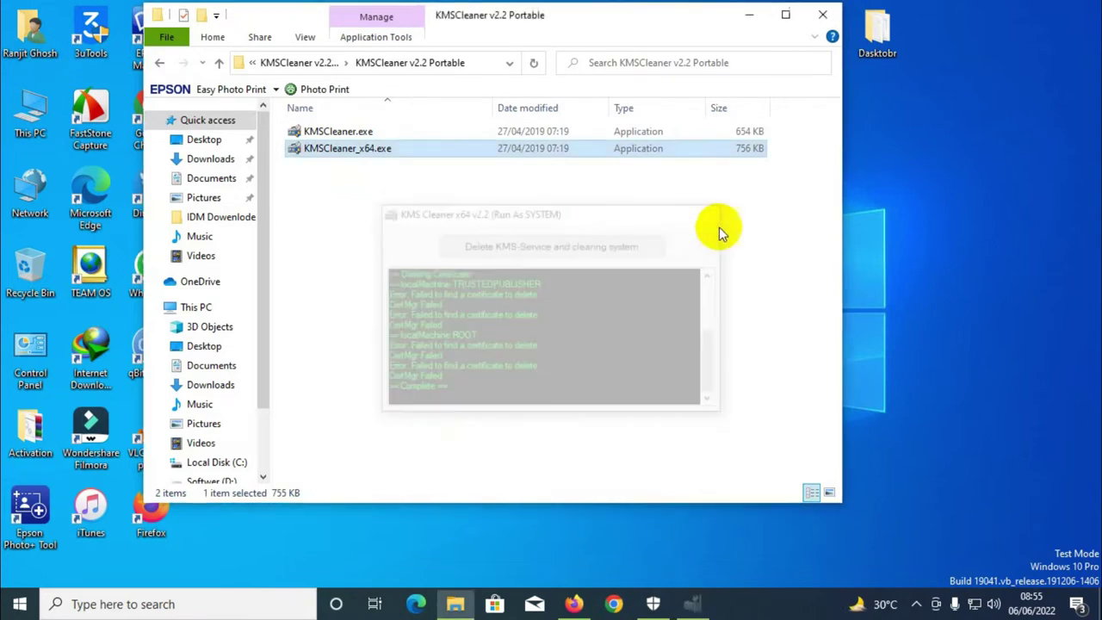
{"action": "left_click", "coordinate": [589, 311]}
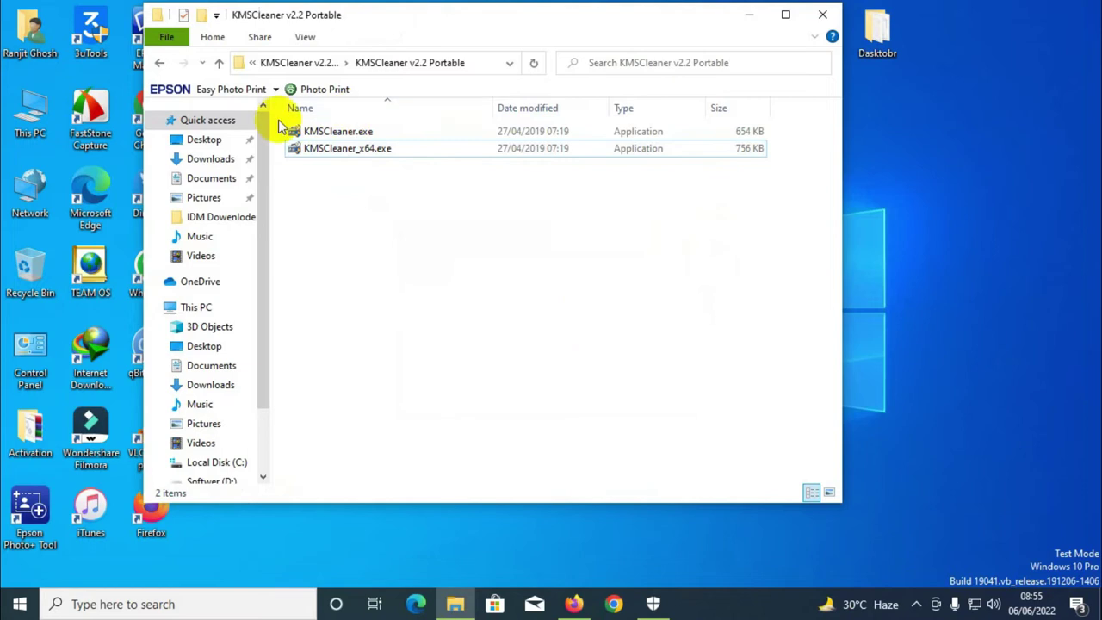
Step: Launch KMSAuto Net.exe from the KMSAuto Net 2015 v1.3.8 Portable folder and close its ReadMe window
{"action": "left_click", "coordinate": [159, 63]}
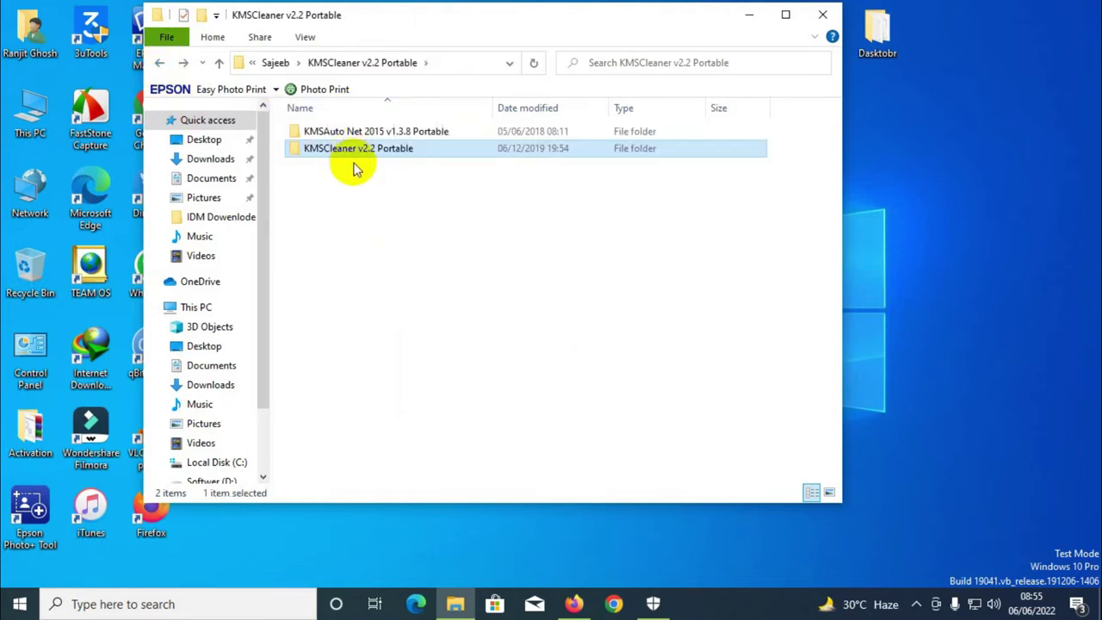
{"action": "left_click", "coordinate": [405, 228]}
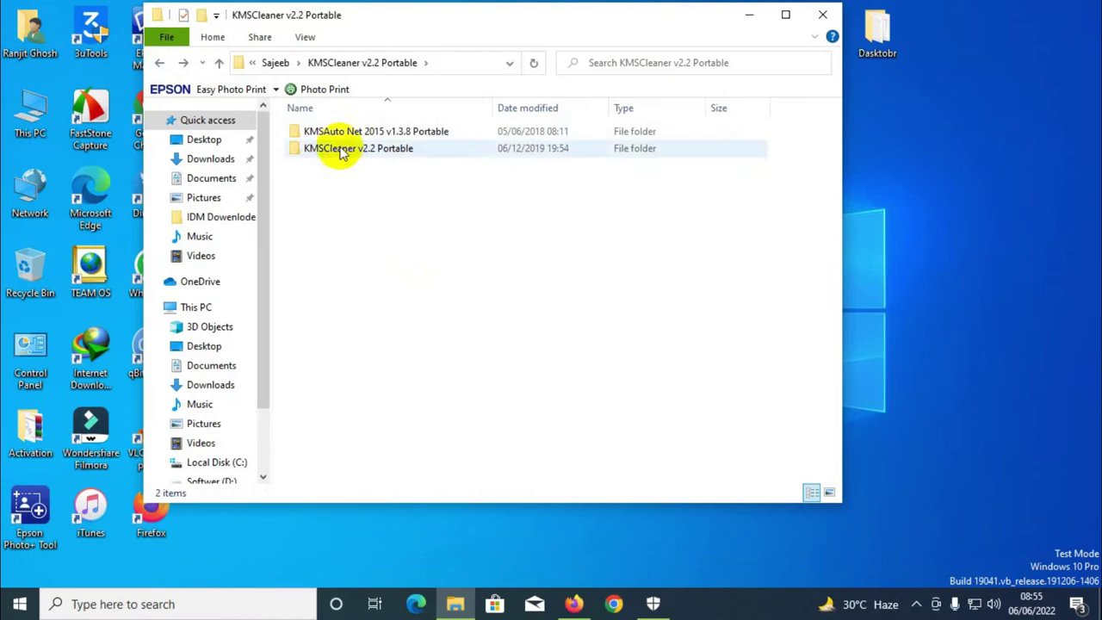
{"action": "double_click", "coordinate": [323, 134]}
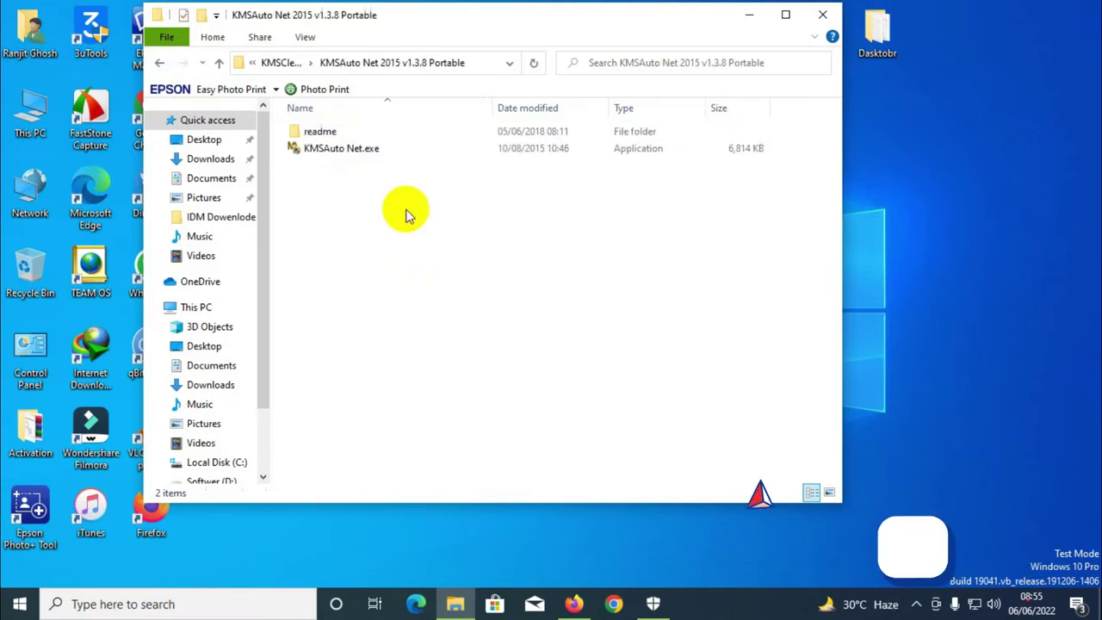
{"action": "left_click", "coordinate": [347, 160]}
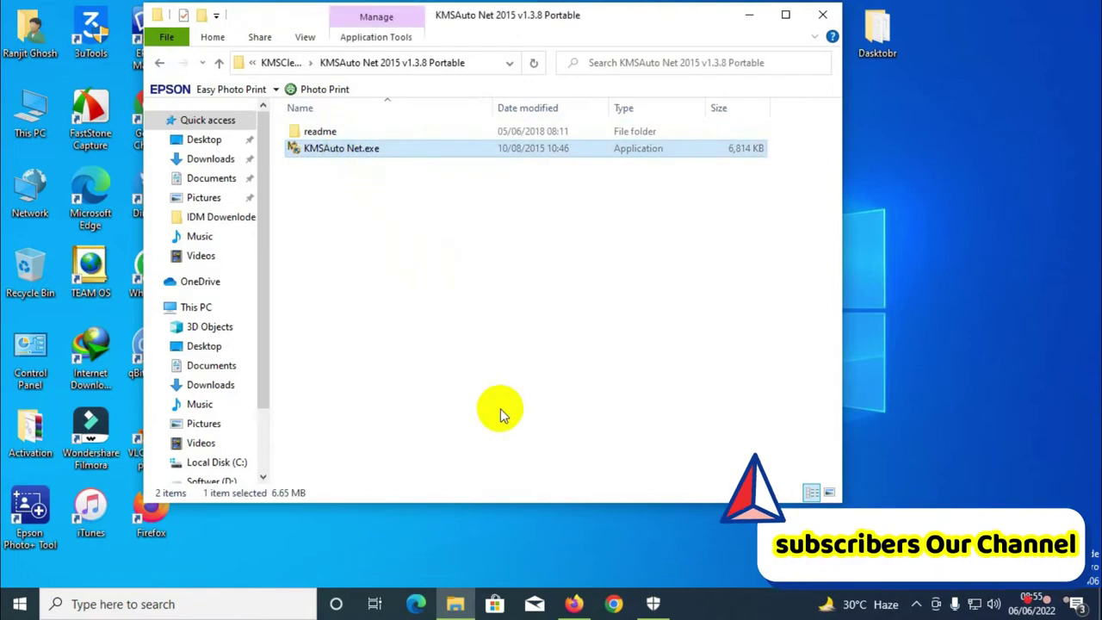
{"action": "key", "text": "Return"}
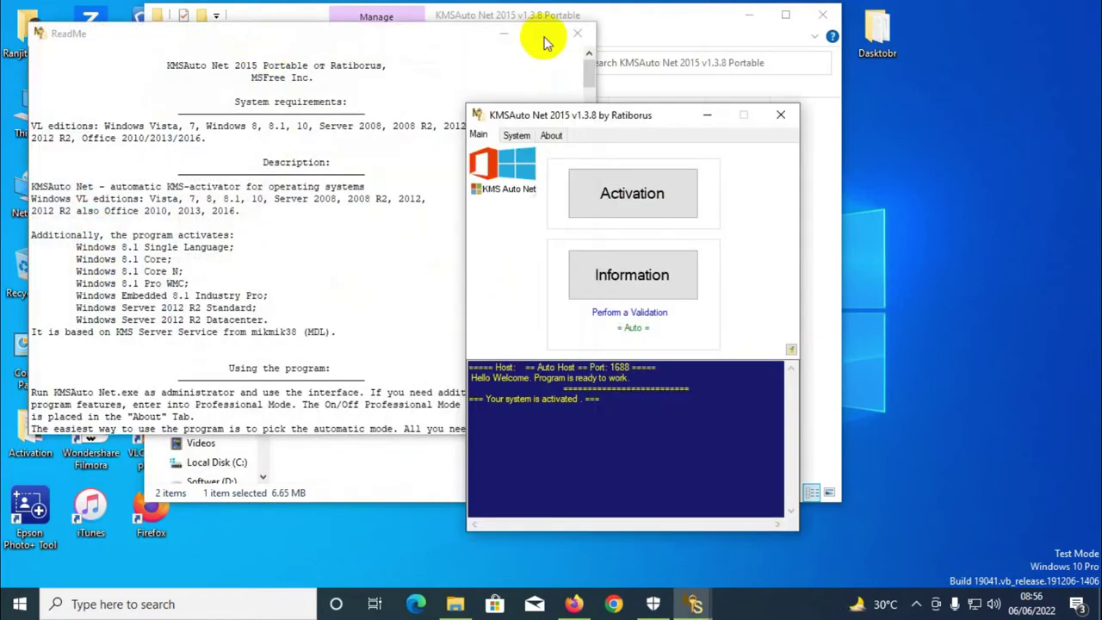
{"action": "left_click_drag", "start_coordinate": [557, 120], "coordinate": [666, 124]}
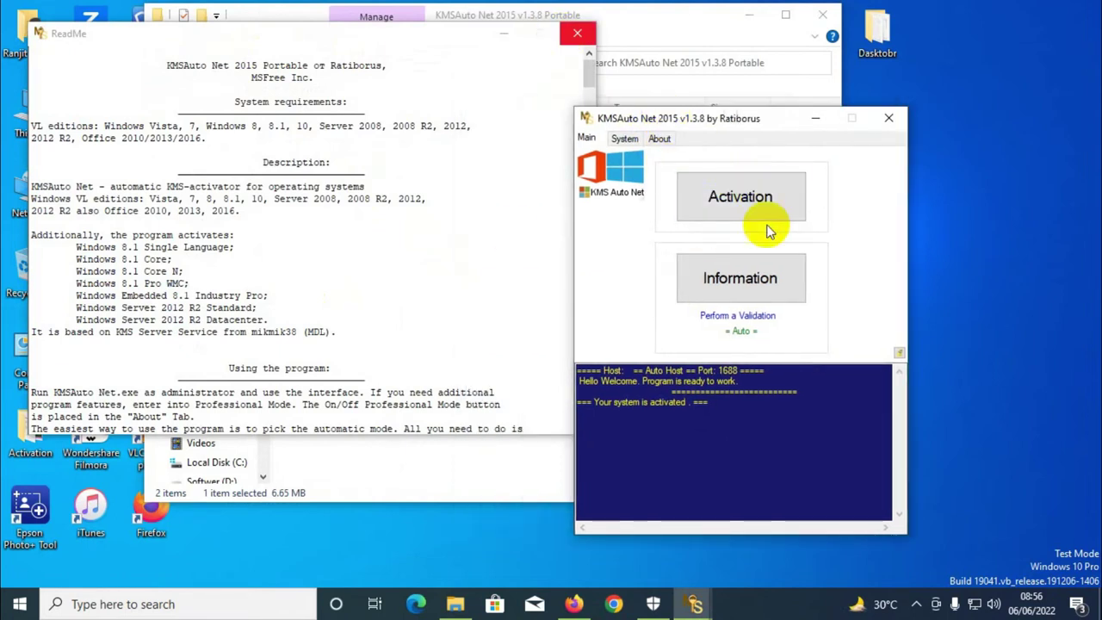
{"action": "left_click", "coordinate": [577, 32]}
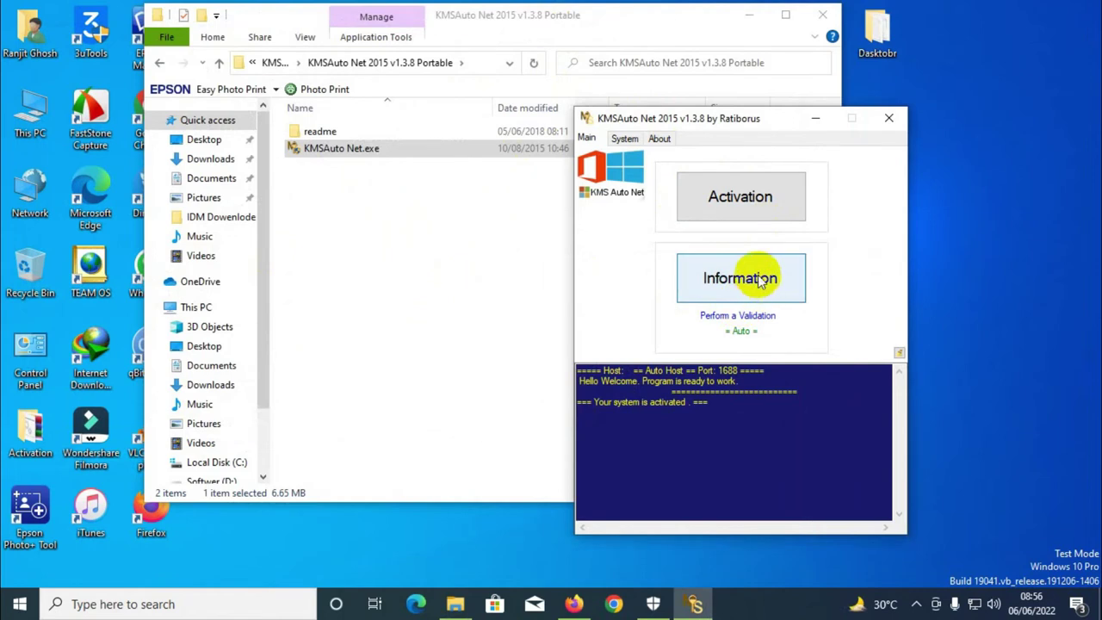
Step: Start the Windows activation in KMSAuto Net
{"action": "left_click", "coordinate": [738, 205]}
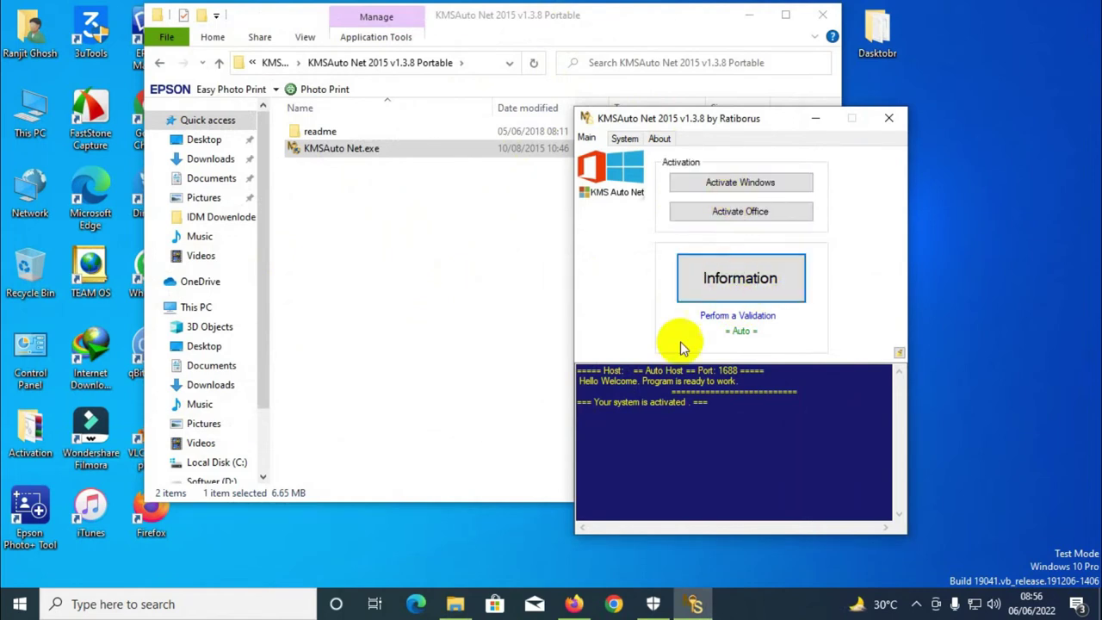
{"action": "left_click", "coordinate": [765, 183]}
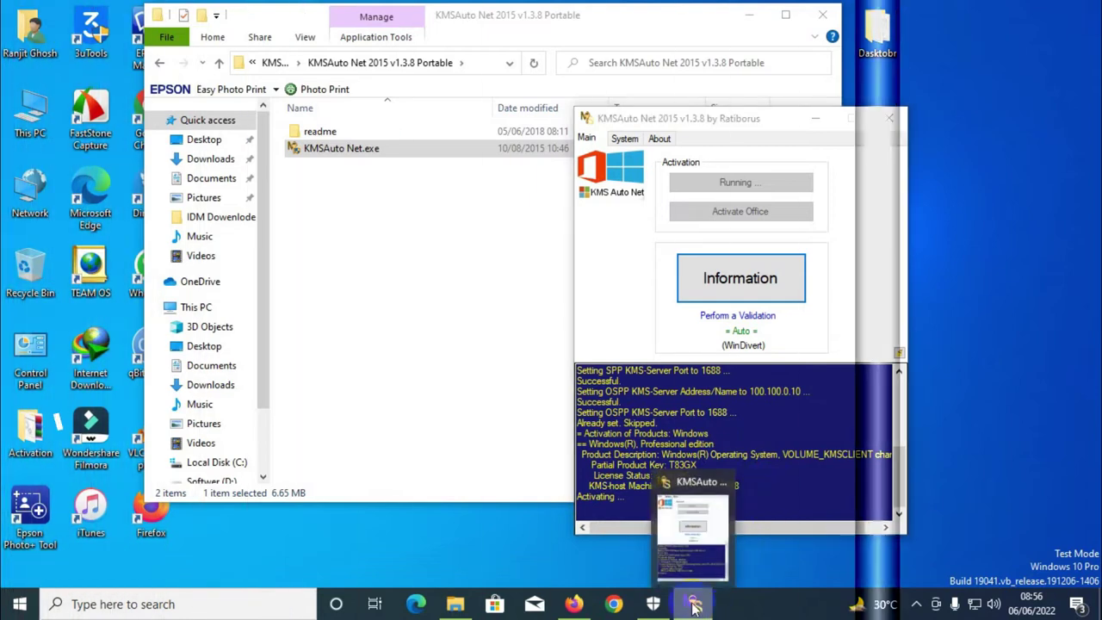
{"action": "left_click", "coordinate": [689, 560]}
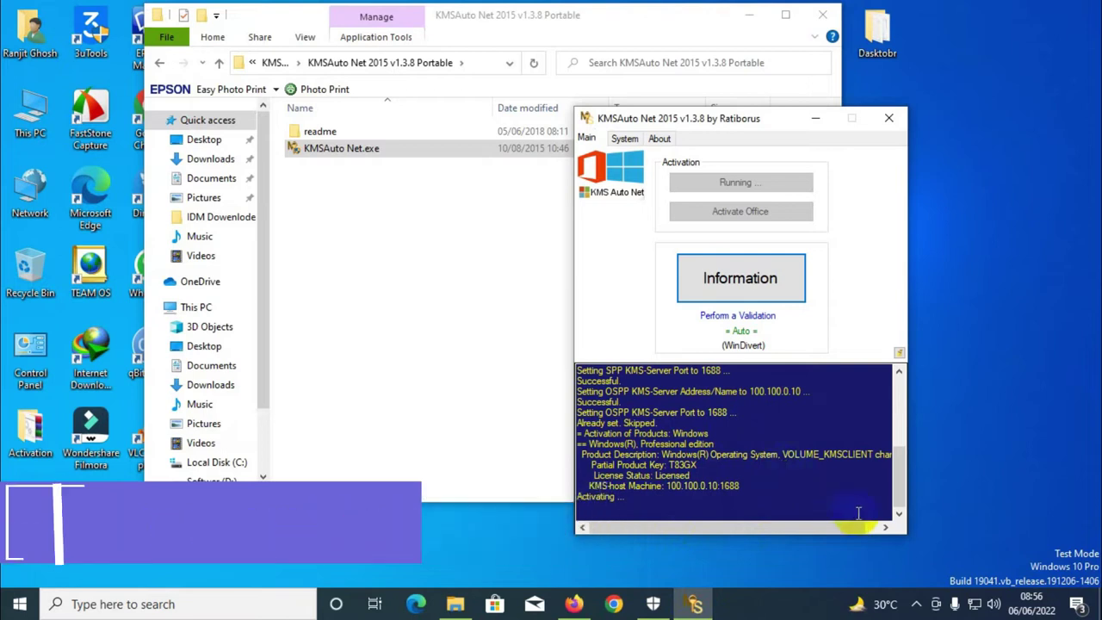
{"action": "left_click", "coordinate": [916, 604]}
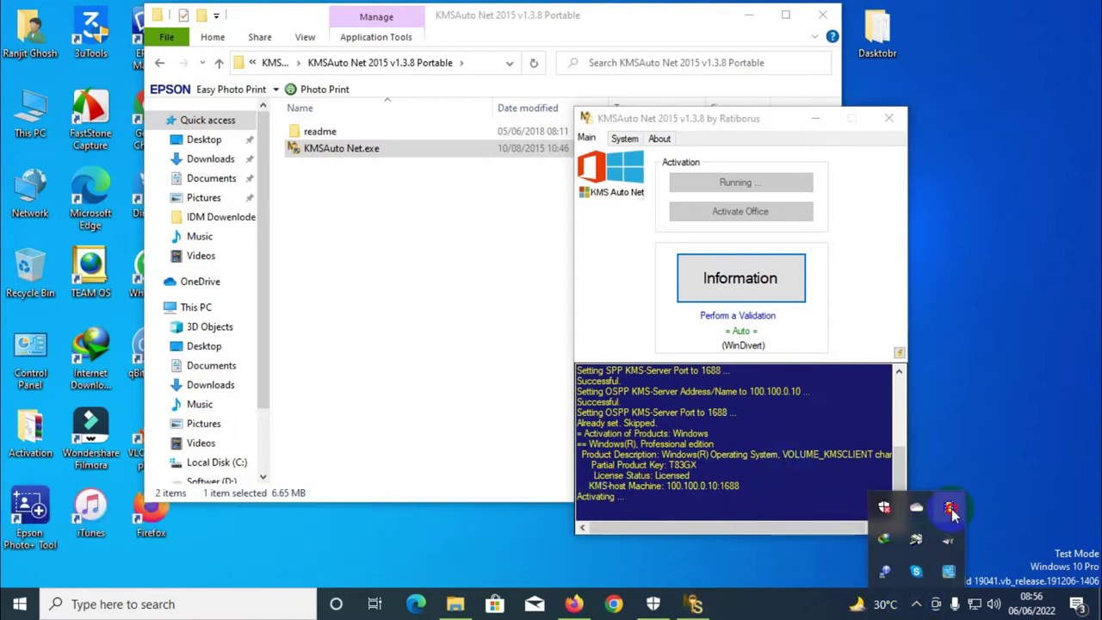
{"action": "left_click", "coordinate": [618, 508]}
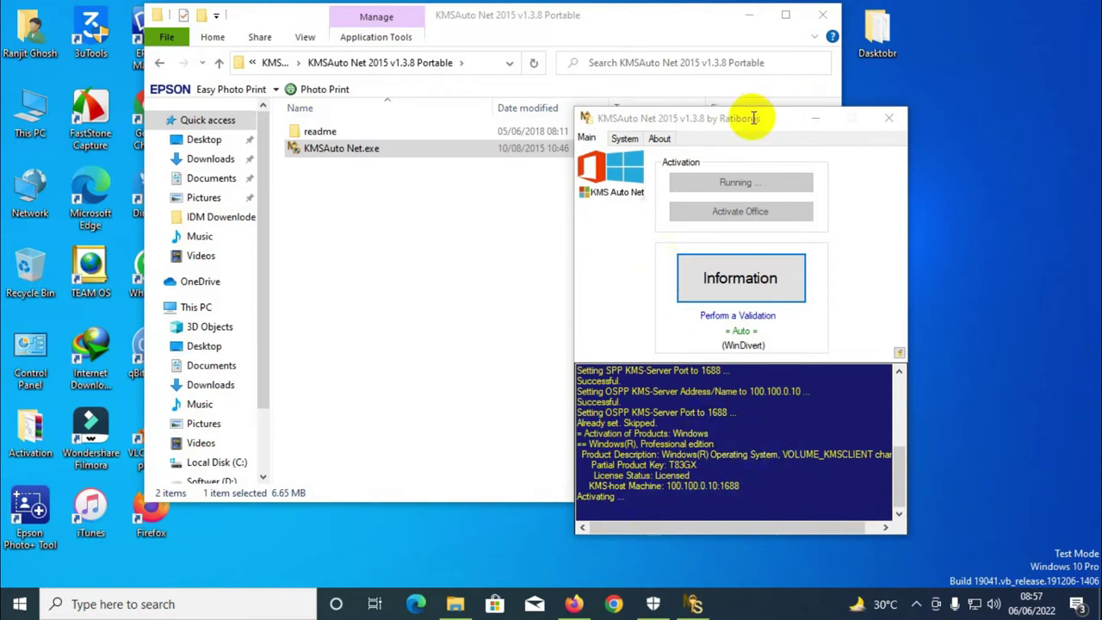
Step: View the readme folder inside KMSAuto Net 2015 v1.3.8 Portable, go back to the KMSCleaner v2.2 Portable folder and close the File Explorer window
{"action": "left_click", "coordinate": [646, 19]}
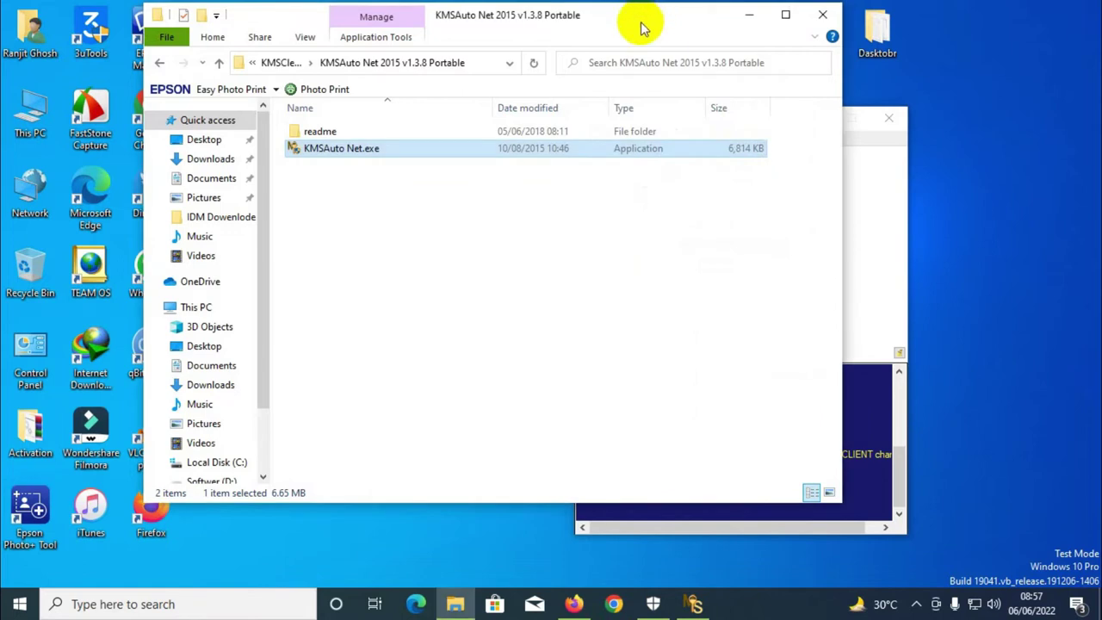
{"action": "double_click", "coordinate": [315, 131]}
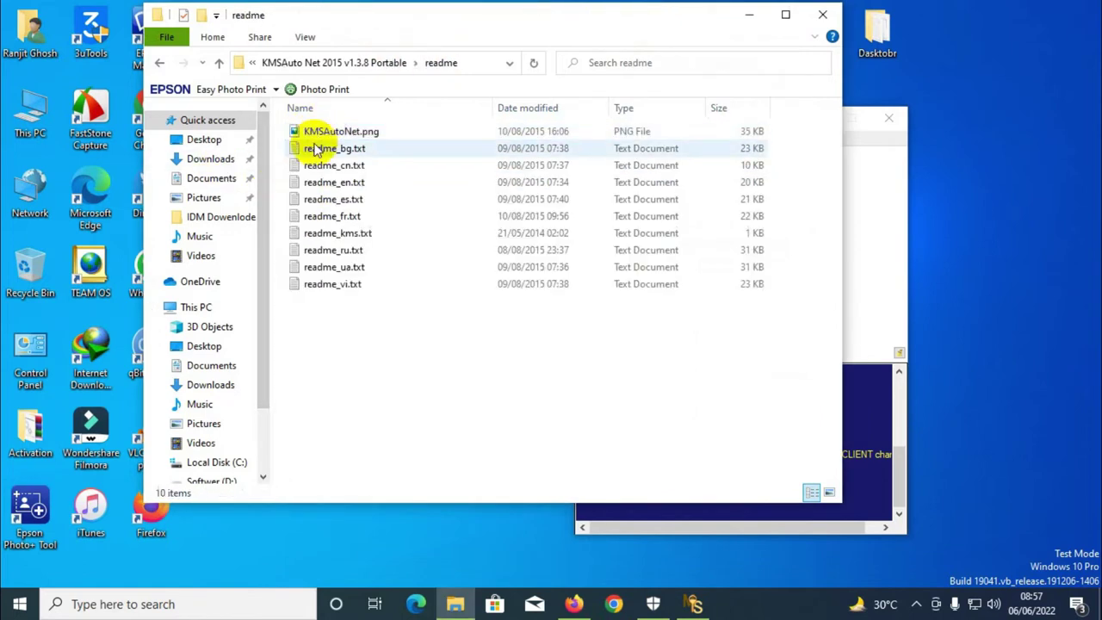
{"action": "left_click", "coordinate": [161, 66]}
{"action": "left_click", "coordinate": [161, 65]}
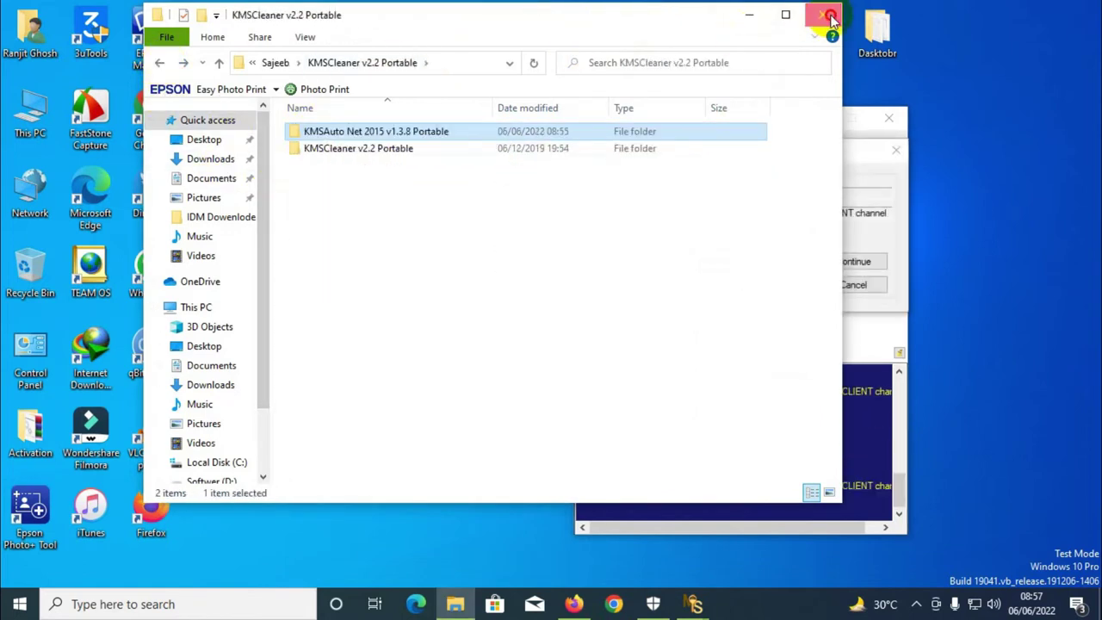
{"action": "left_click", "coordinate": [828, 15]}
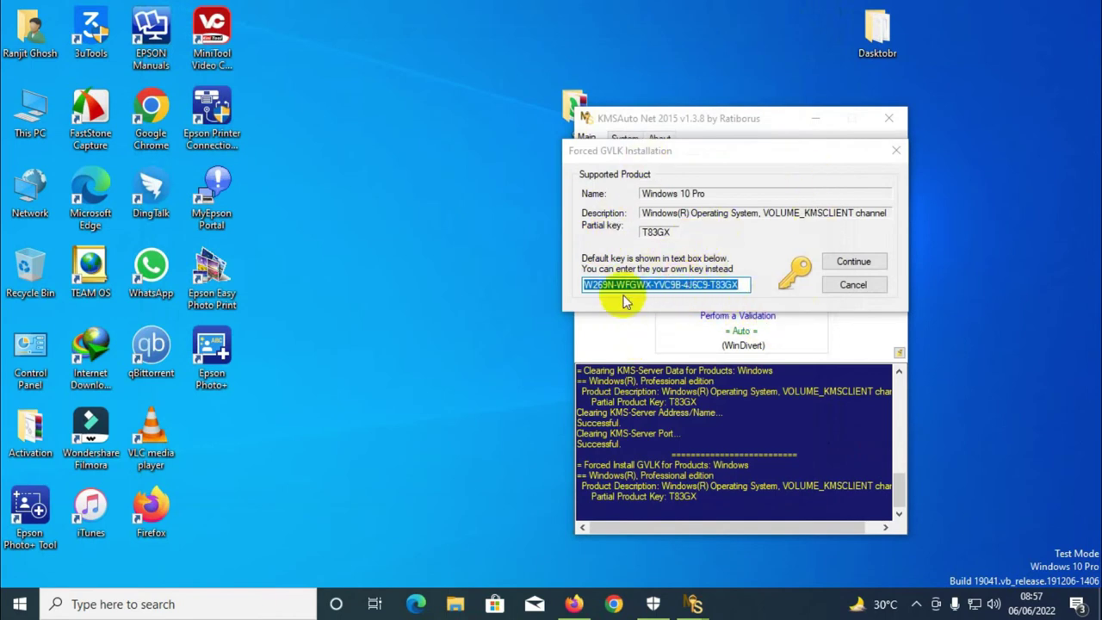
Step: Continue the forced GVLK installation for Windows 10 Pro with the default key
{"action": "left_click", "coordinate": [848, 264]}
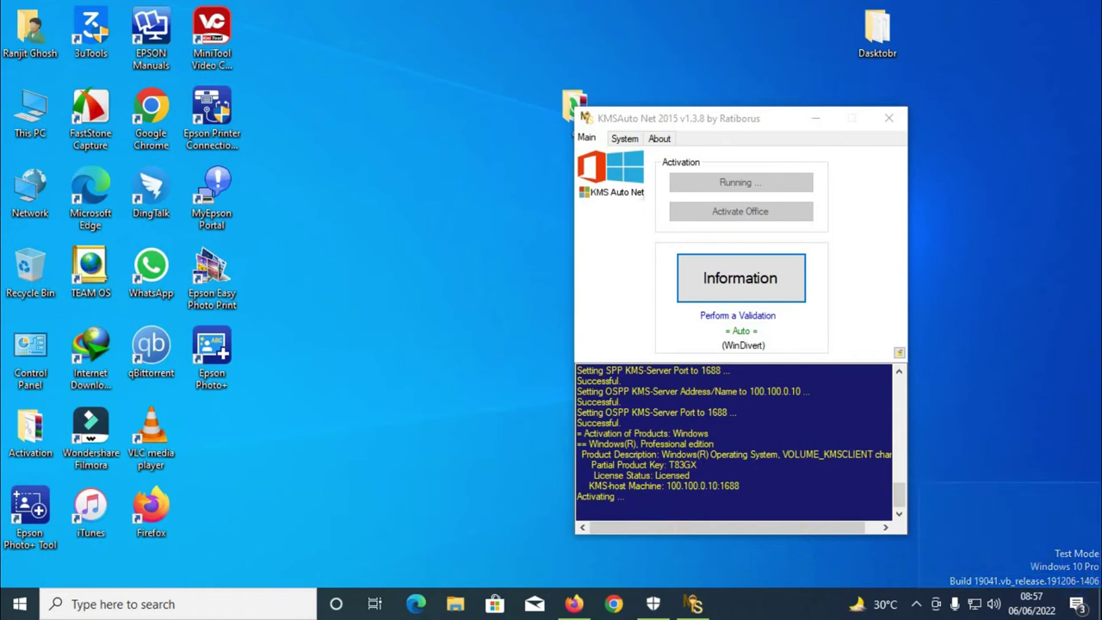
{"action": "left_click_drag", "start_coordinate": [971, 508], "coordinate": [1094, 585]}
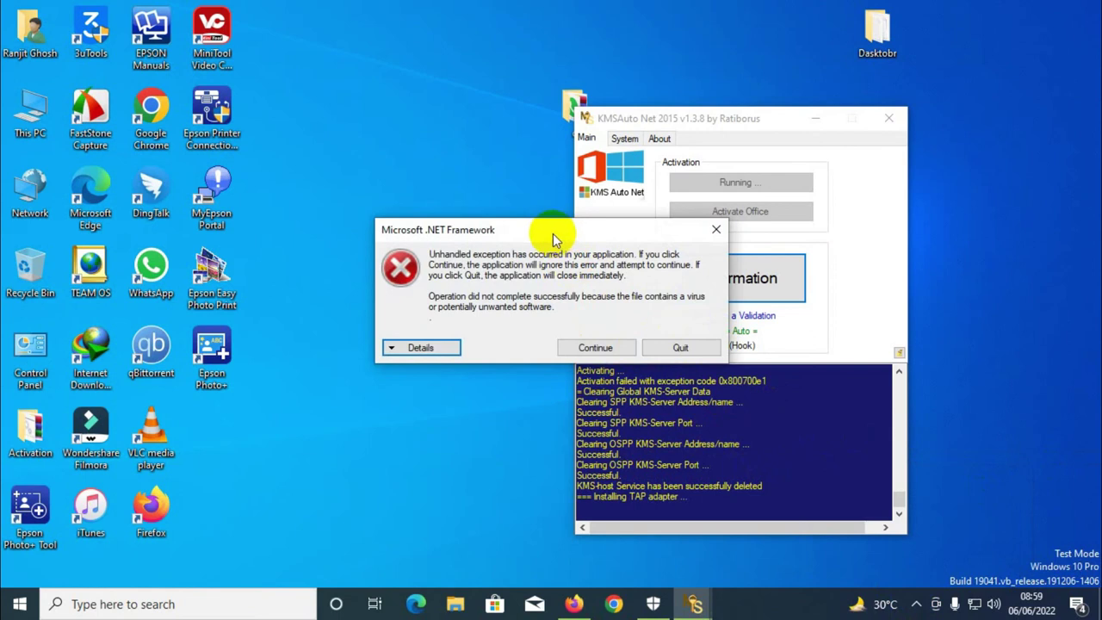
Step: Close the .NET Framework error dialog and KMSAuto Net, and dismiss the Windows Security notification
{"action": "left_click_drag", "start_coordinate": [552, 233], "coordinate": [414, 236]}
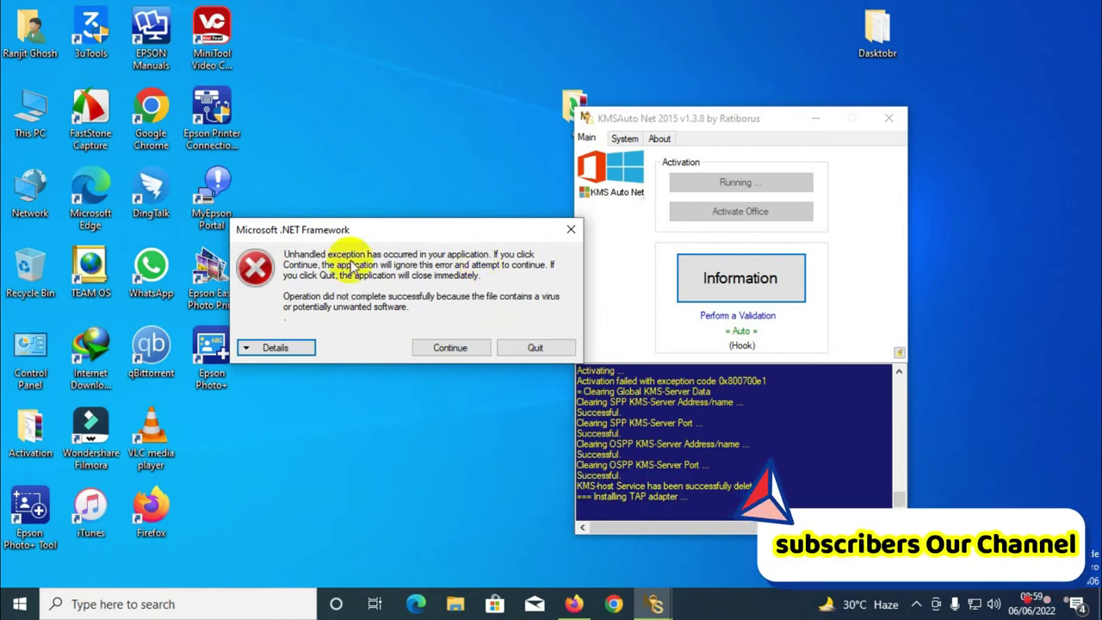
{"action": "left_click", "coordinate": [568, 232]}
{"action": "left_click", "coordinate": [888, 127]}
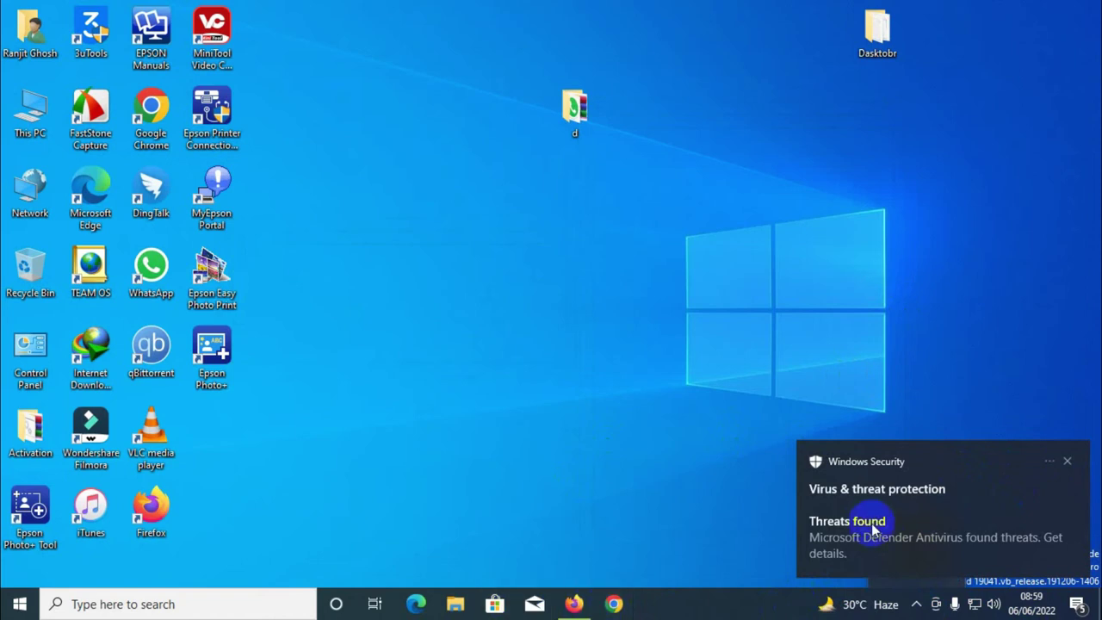
{"action": "left_click", "coordinate": [1067, 460]}
Step: Open Windows Security and go to the management page of the Virus & threat protection settings
{"action": "left_click", "coordinate": [916, 605]}
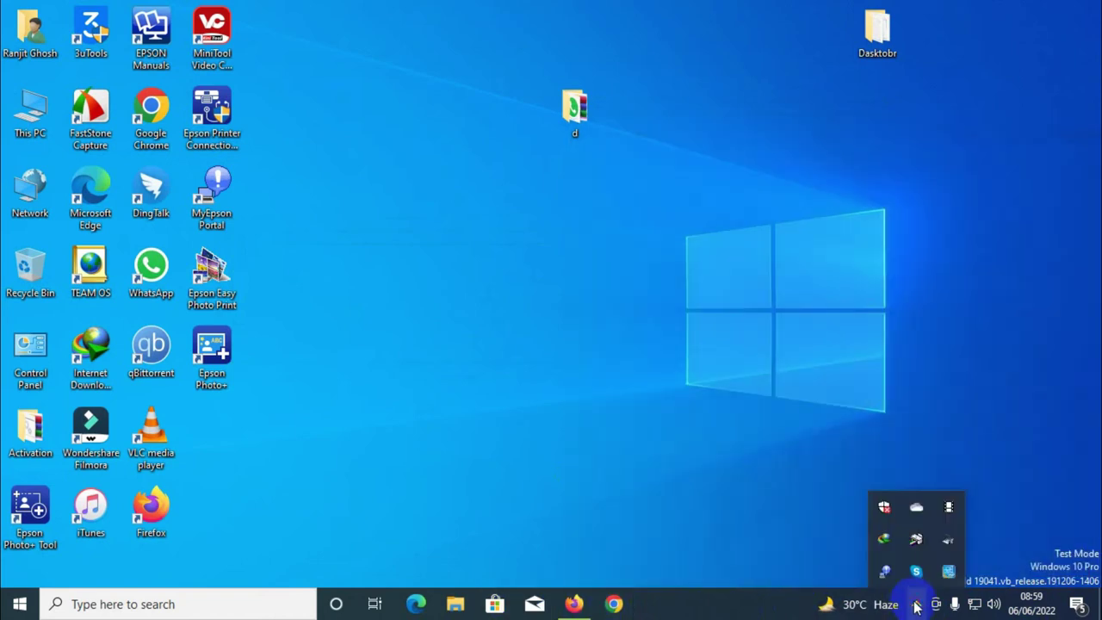
{"action": "left_click", "coordinate": [884, 507]}
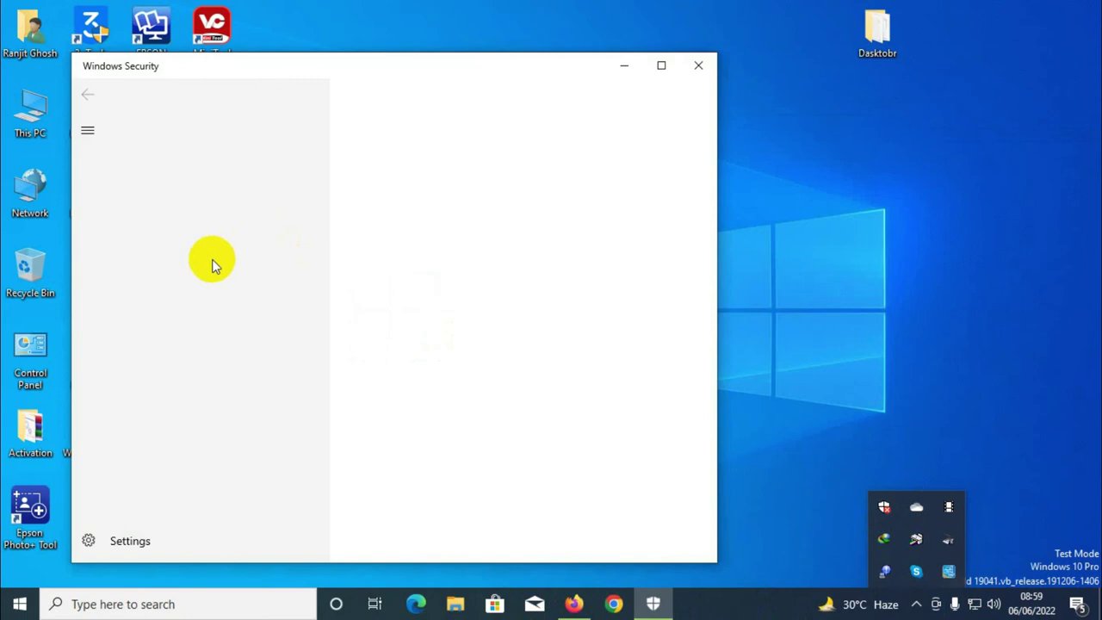
{"action": "left_click", "coordinate": [184, 312]}
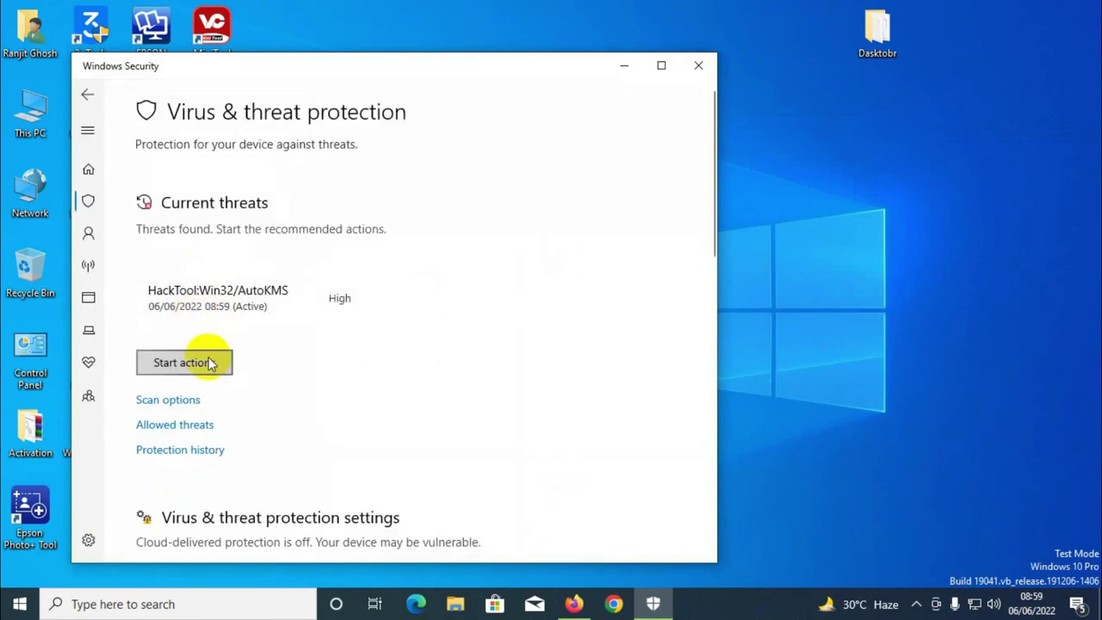
{"action": "scroll", "coordinate": [183, 482], "scroll_direction": "down", "scroll_amount": 3}
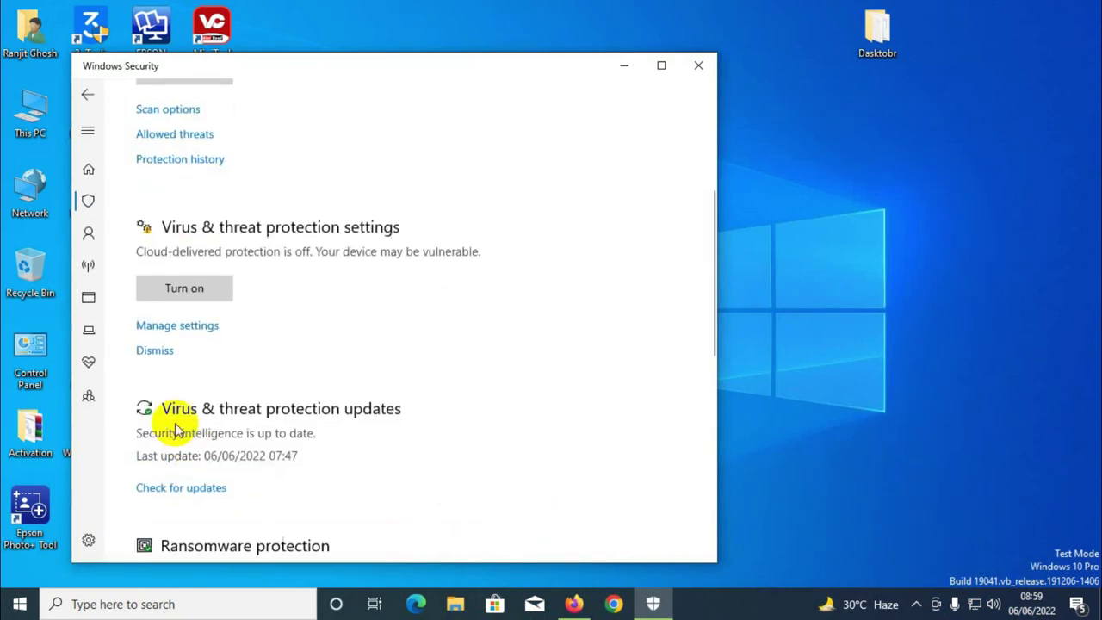
{"action": "left_click", "coordinate": [172, 325]}
Step: Turn on cloud-delivered protection, automatic sample submission and Tamper Protection, and close Windows Security
{"action": "scroll", "coordinate": [155, 305], "scroll_direction": "down", "scroll_amount": 3}
{"action": "left_click", "coordinate": [153, 278]}
{"action": "scroll", "coordinate": [482, 405], "scroll_direction": "down", "scroll_amount": 2}
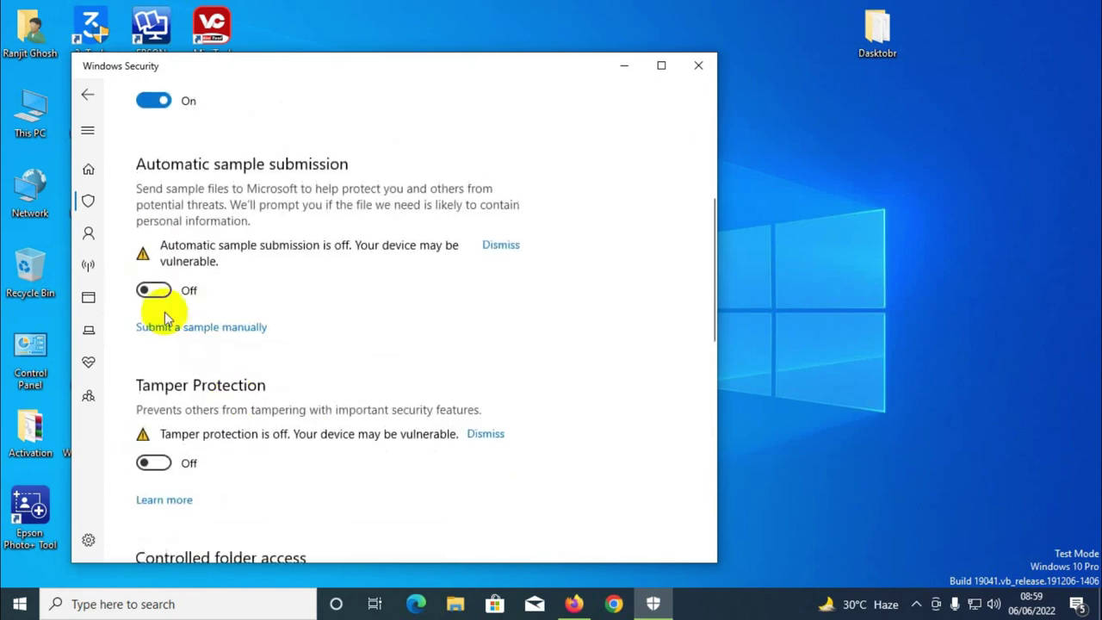
{"action": "left_click", "coordinate": [153, 291]}
{"action": "left_click", "coordinate": [155, 430]}
{"action": "scroll", "coordinate": [319, 404], "scroll_direction": "down", "scroll_amount": 3}
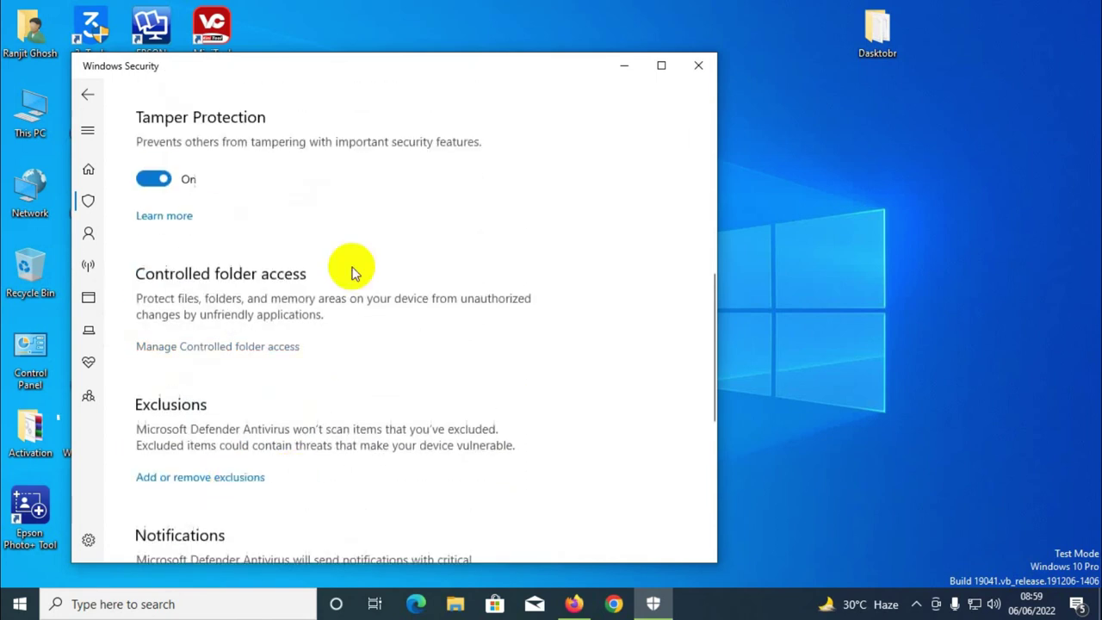
{"action": "left_click", "coordinate": [698, 65]}
{"action": "right_click", "coordinate": [506, 103]}
{"action": "left_click", "coordinate": [551, 149]}
{"action": "left_click_drag", "start_coordinate": [859, 469], "coordinate": [1008, 536]}
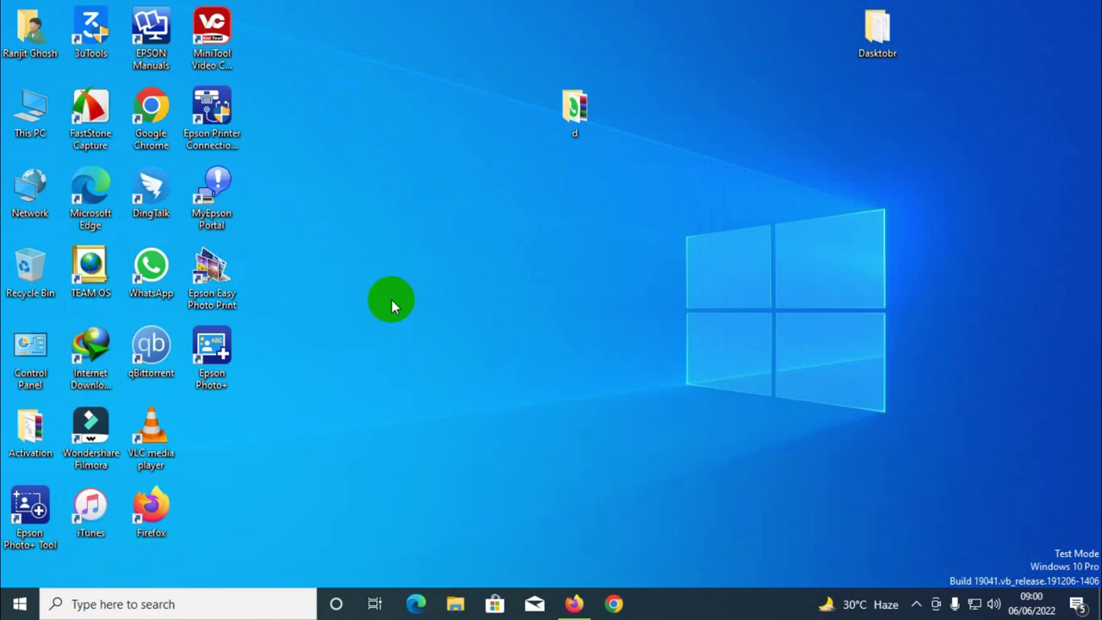
{"action": "left_click_drag", "start_coordinate": [478, 76], "coordinate": [673, 205]}
{"action": "left_click", "coordinate": [624, 324]}
{"action": "left_click", "coordinate": [915, 603]}
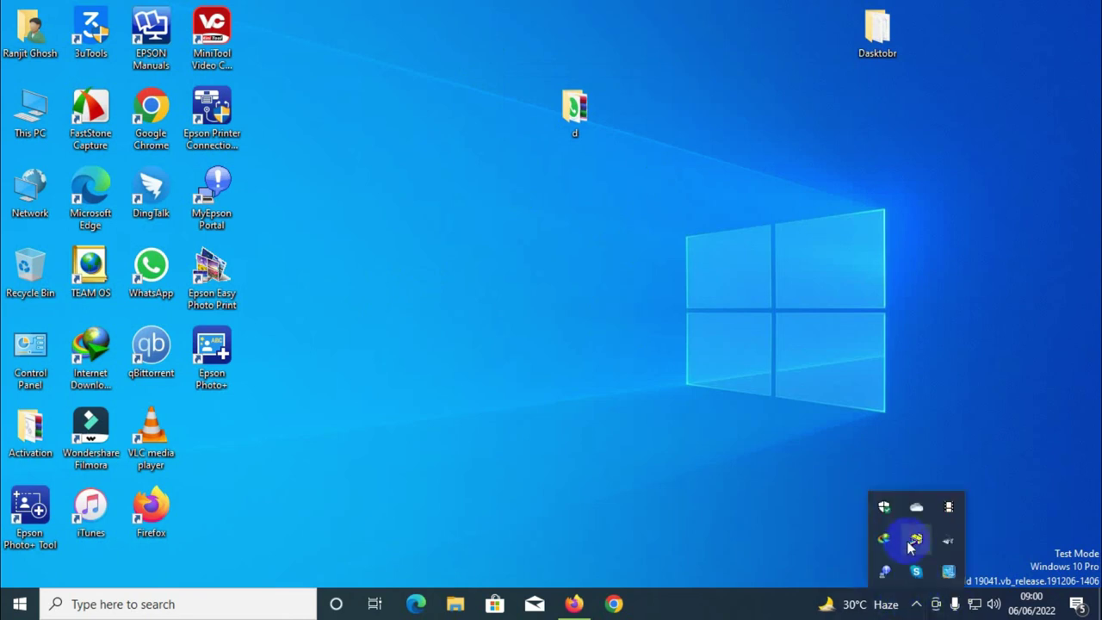